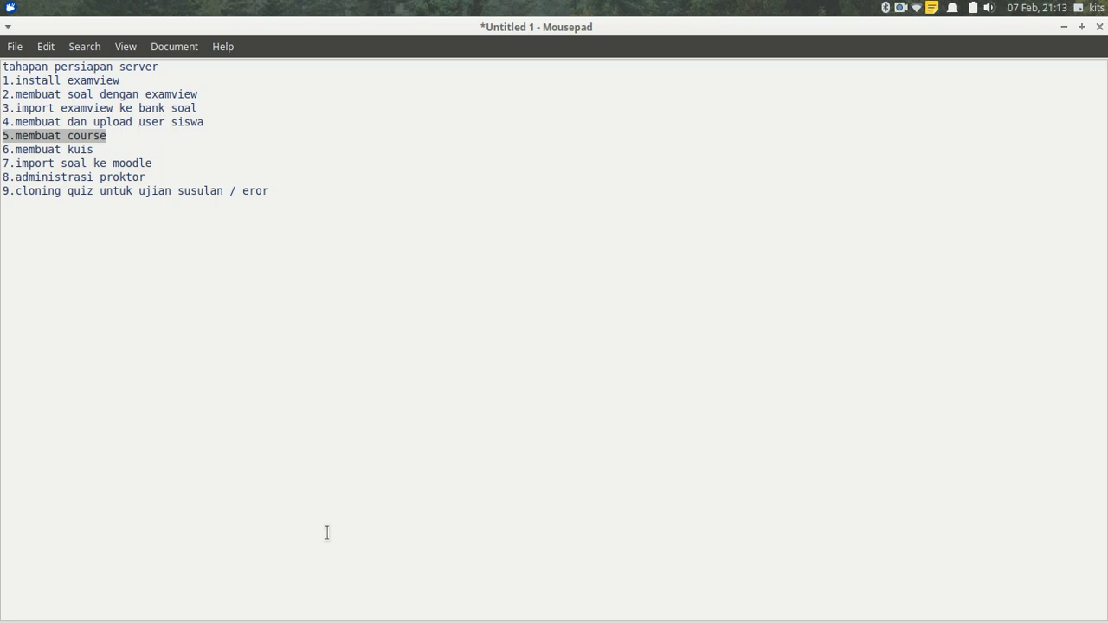
Switch to Chrome and open the management page for courses and categories in the site administration
mouse_move(400, 617)
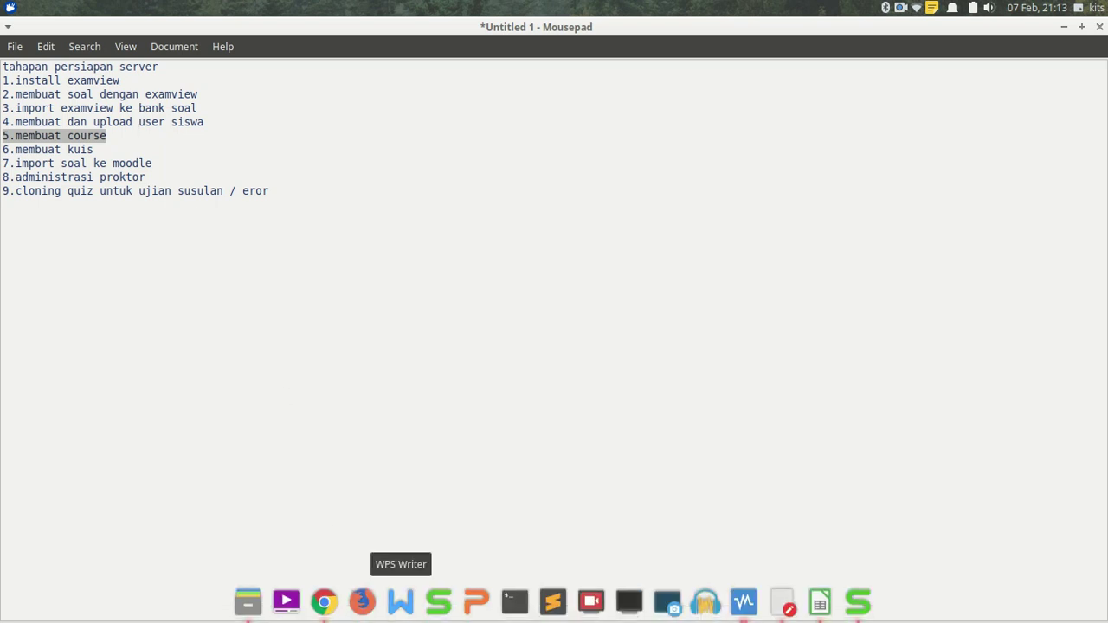
click(324, 604)
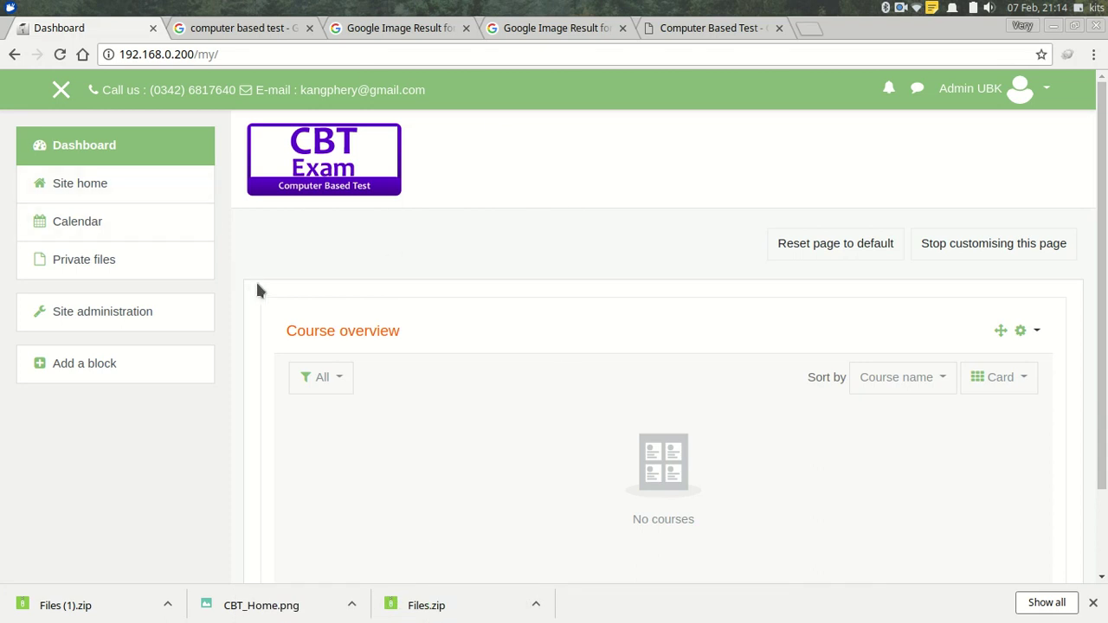
click(102, 312)
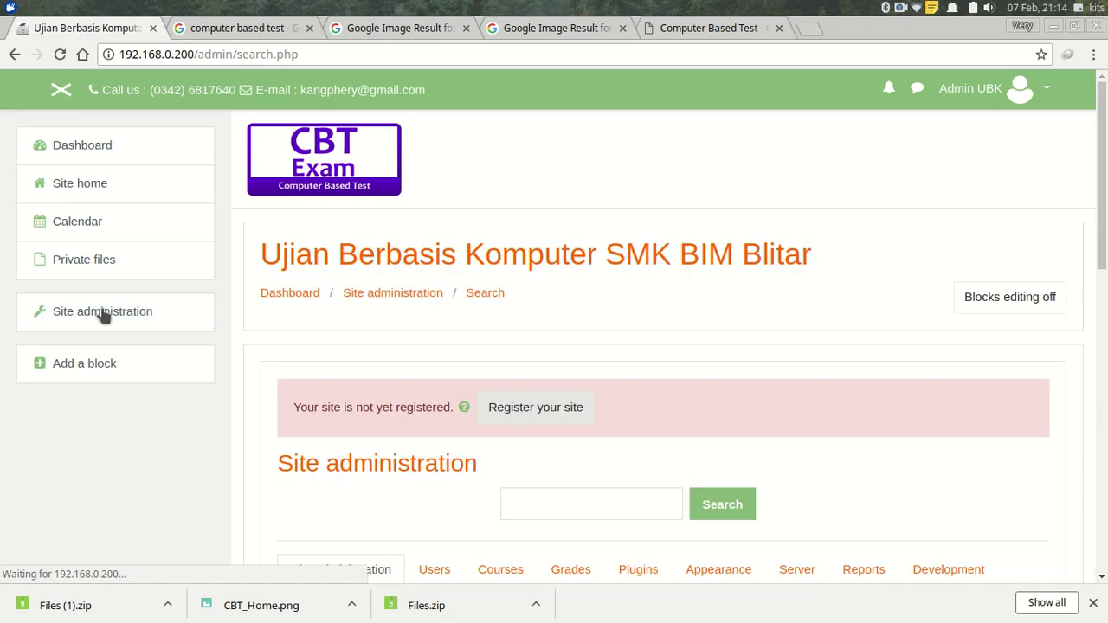
scroll(226, 327, down, 3)
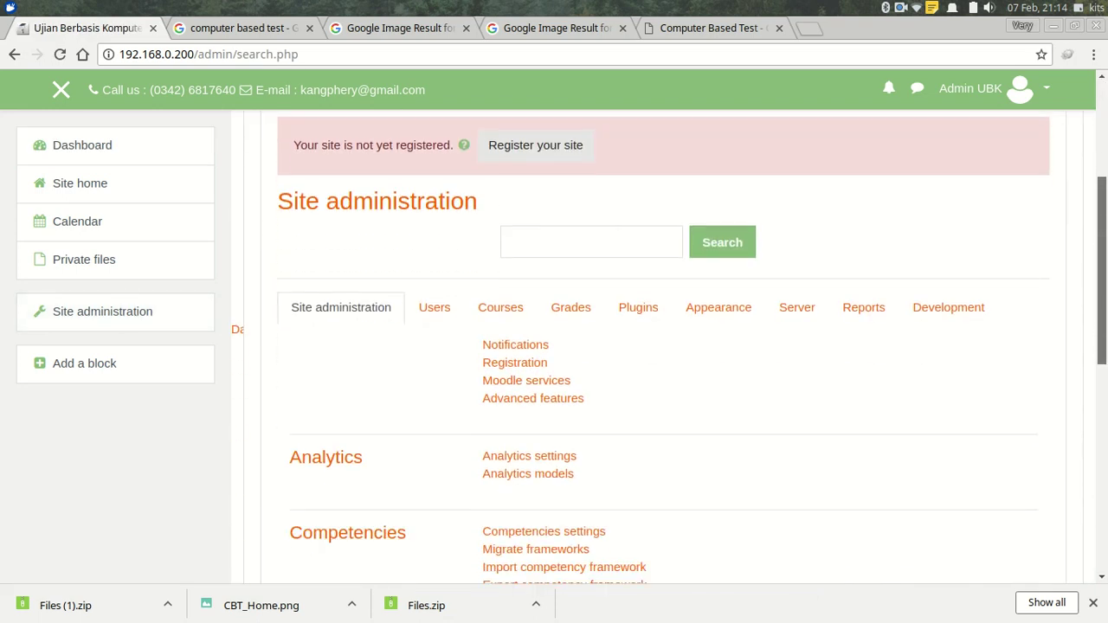
click(502, 308)
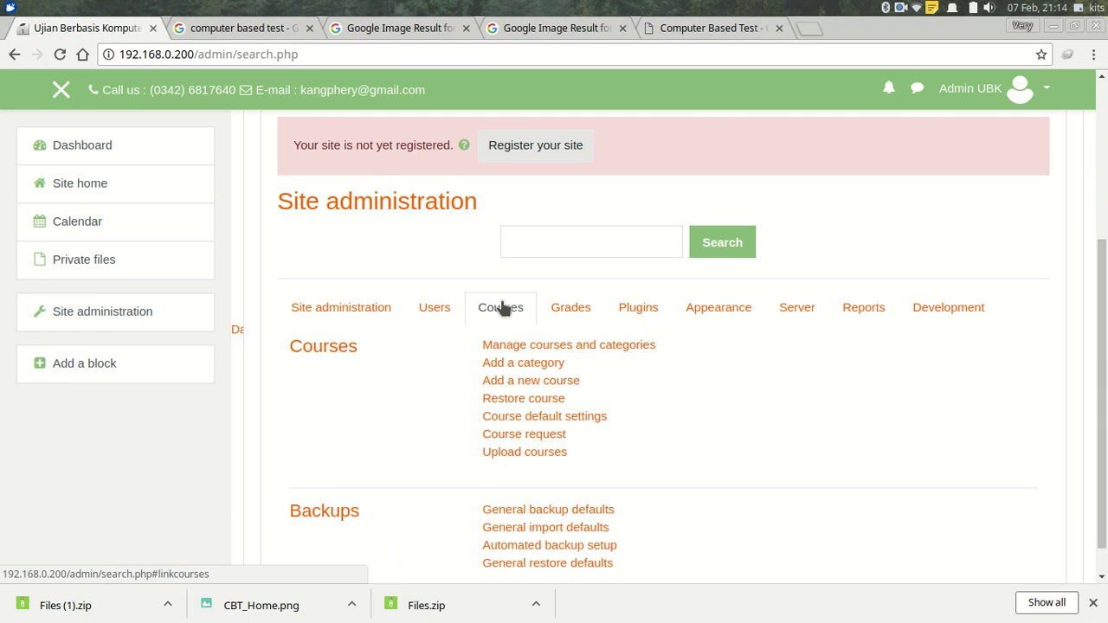
click(548, 346)
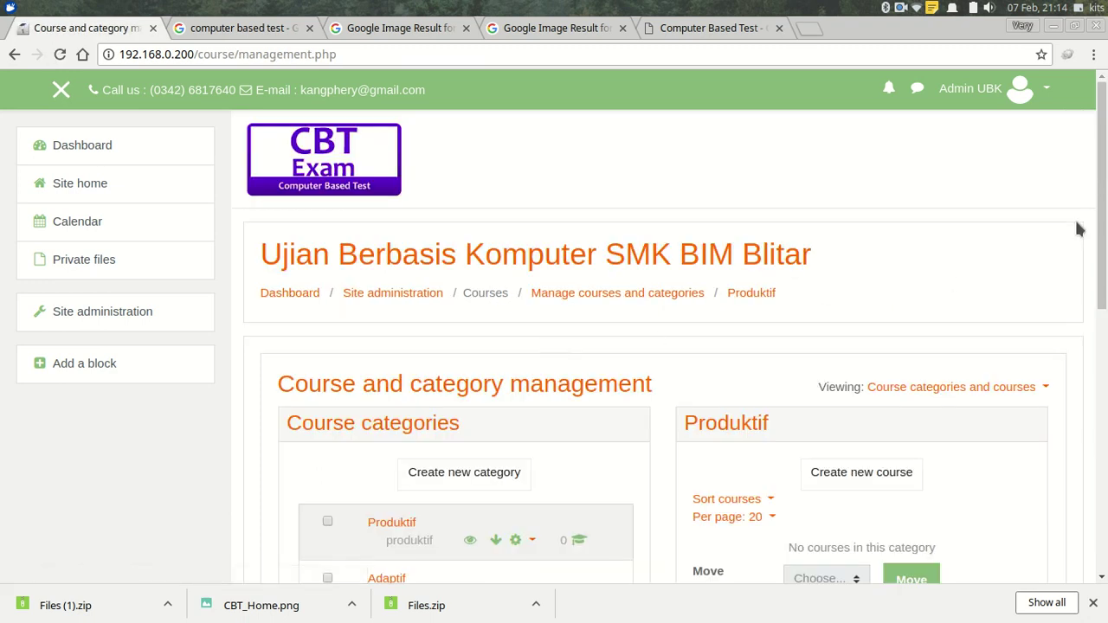
scroll(1102, 216, down, 3)
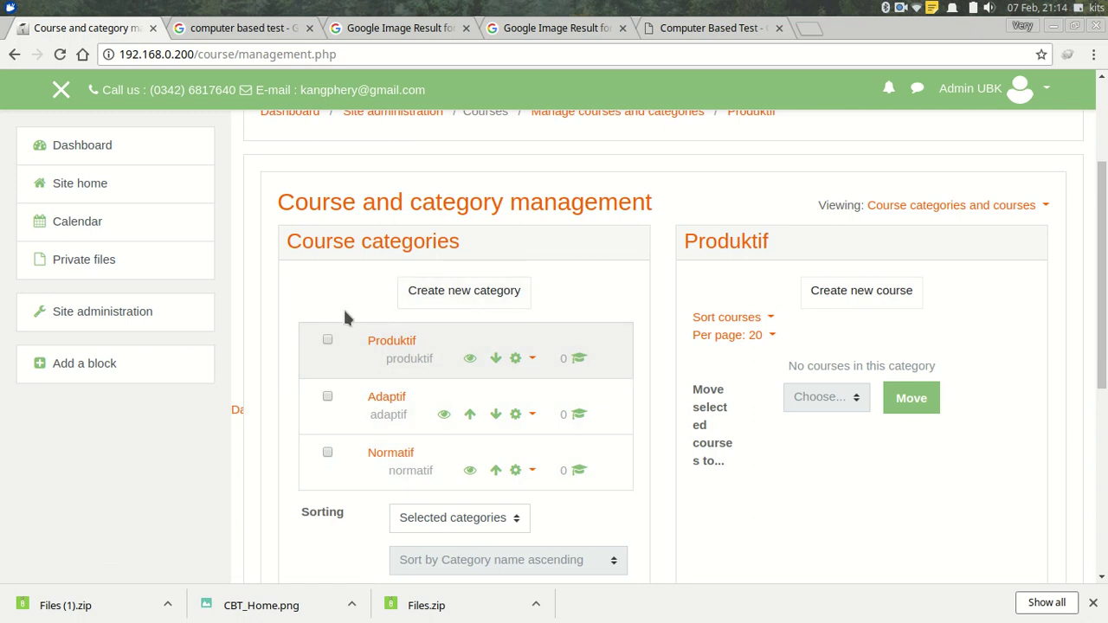
Select the Produktif category and start creating a new course in it
click(382, 343)
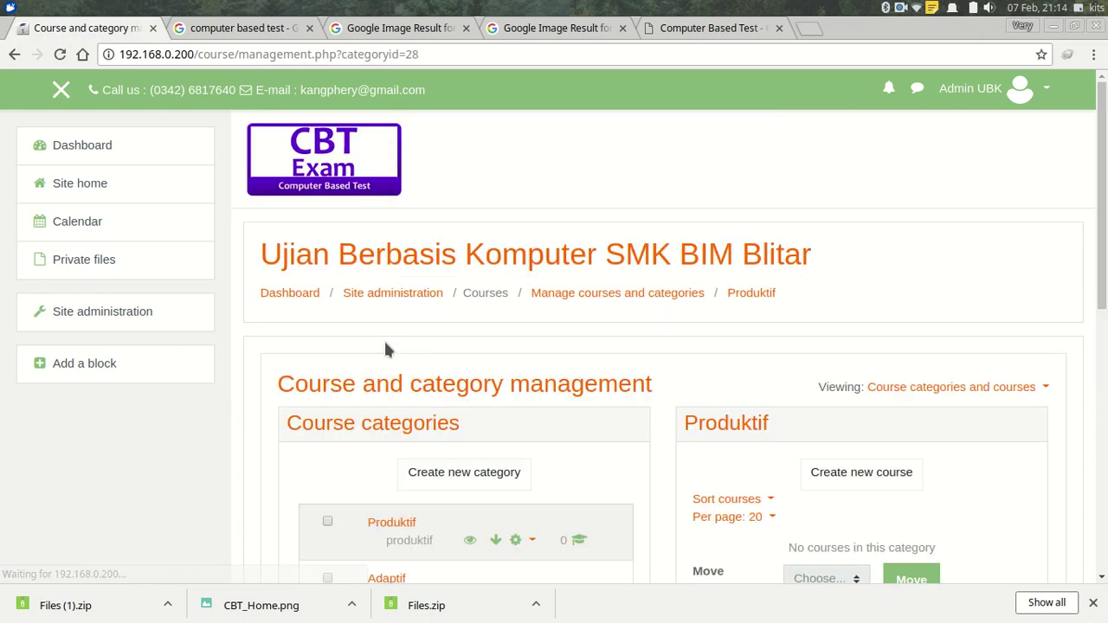
scroll(398, 338, down, 1)
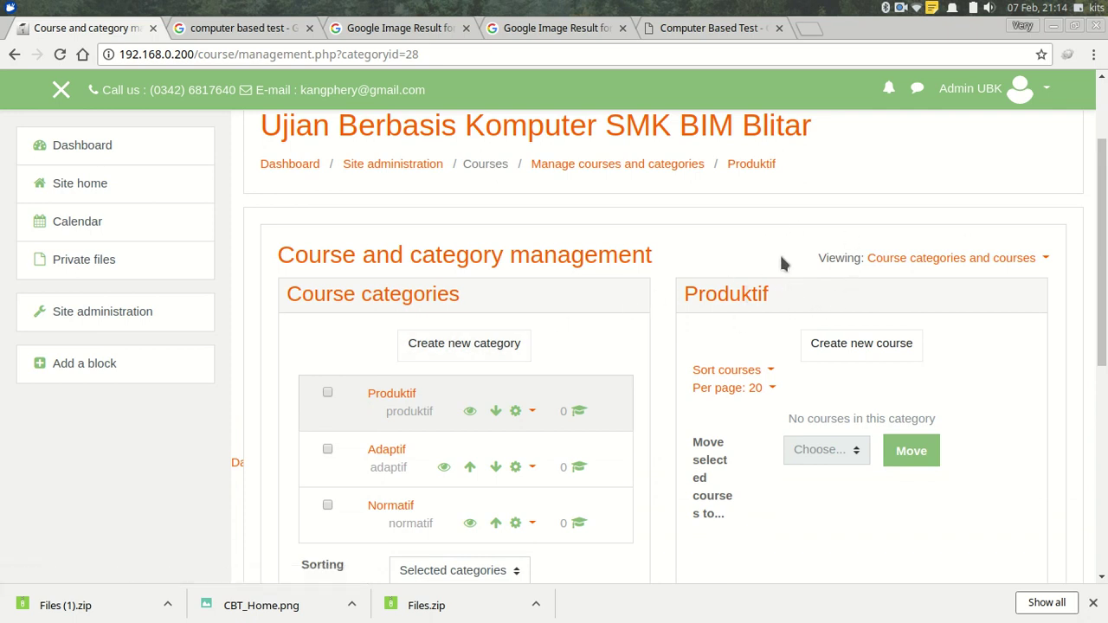
scroll(779, 250, down, 5)
scroll(645, 457, up, 4)
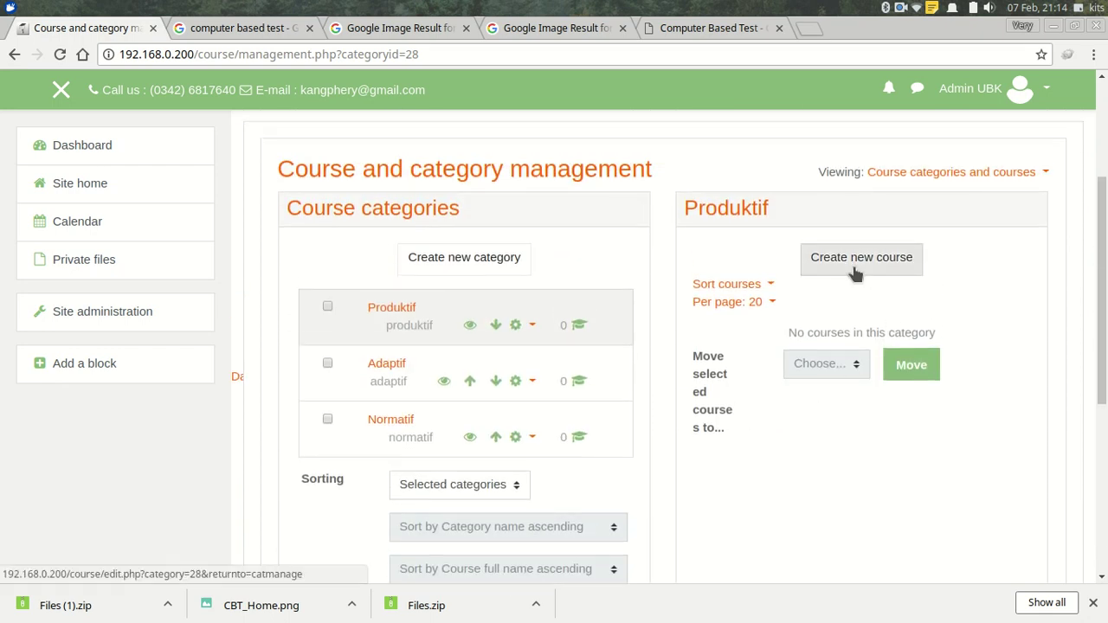
click(854, 269)
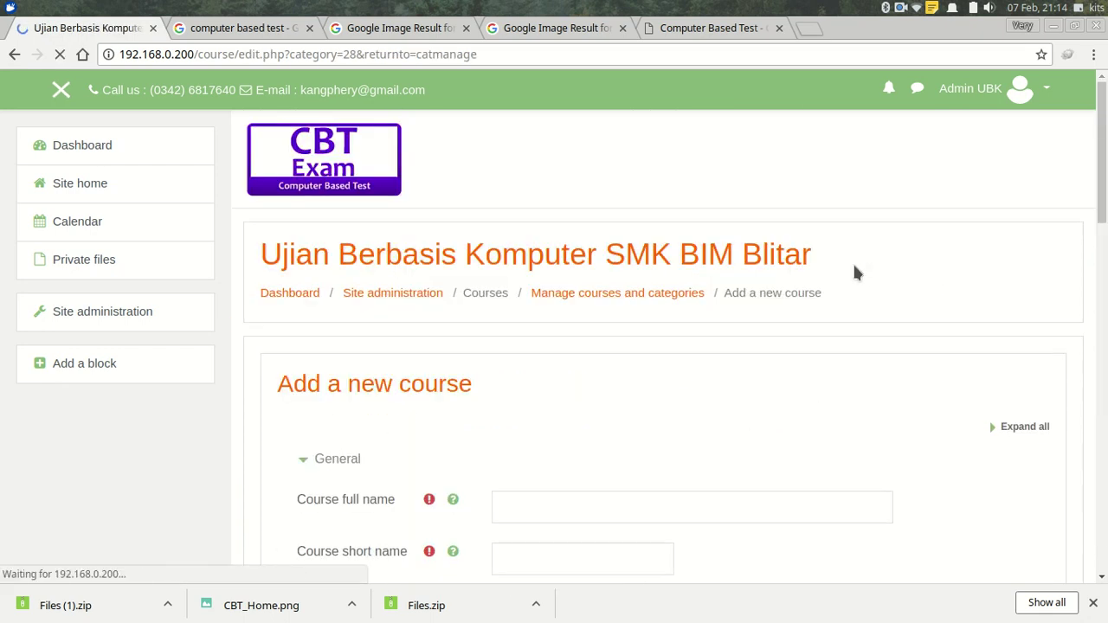
Enter Produktif TKJ as both the full name and the short name of the new course
click(536, 503)
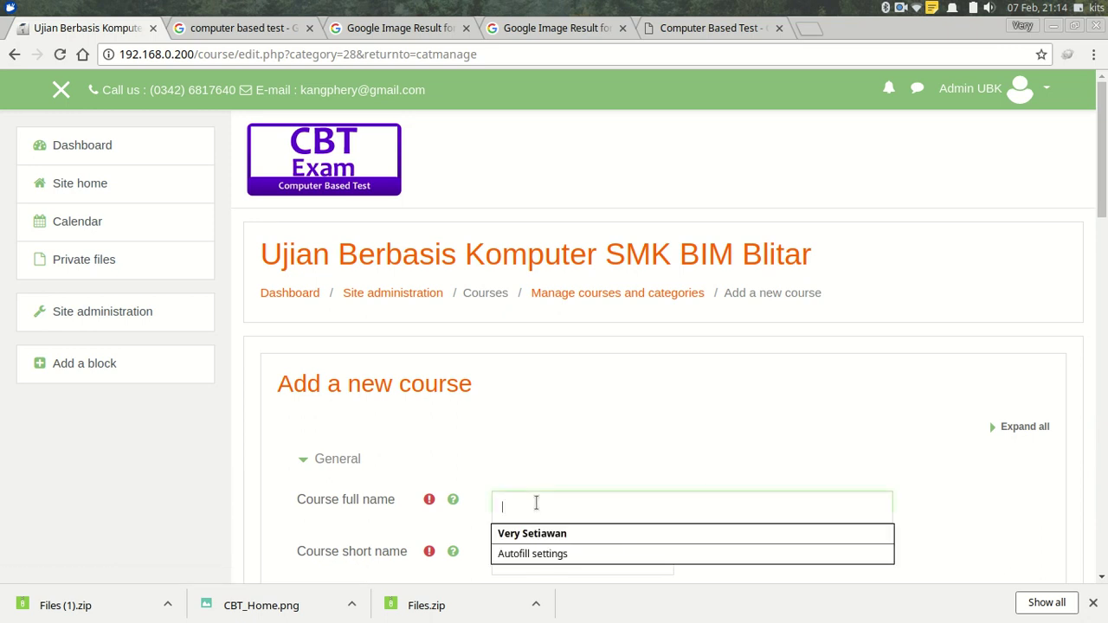
text(Produktif TKJ)
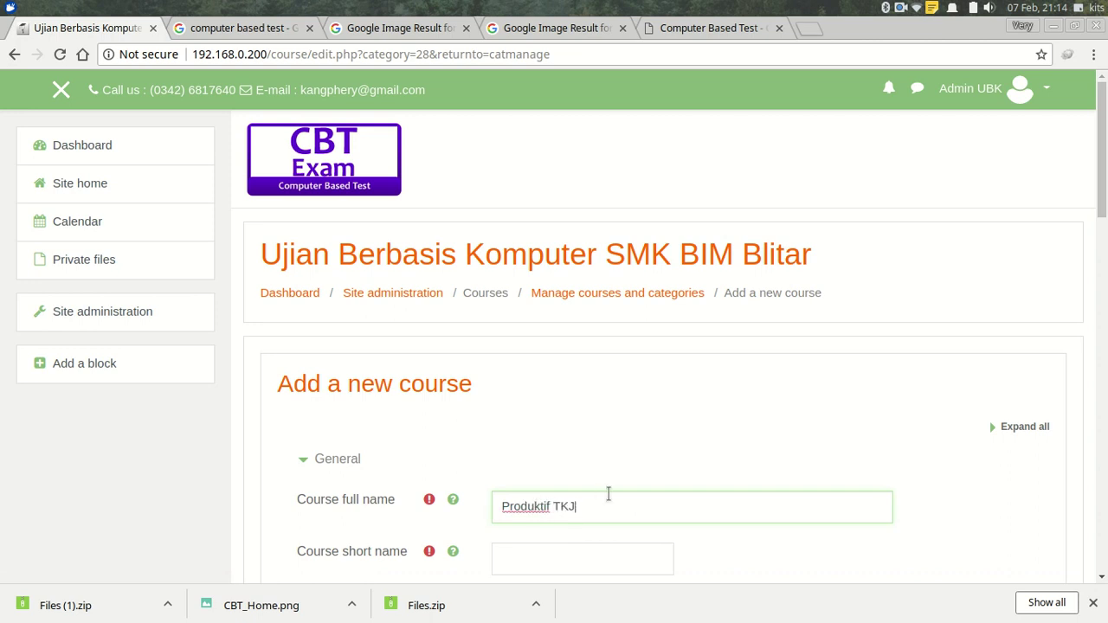
drag(620, 504, 480, 512)
key(ctrl+c)
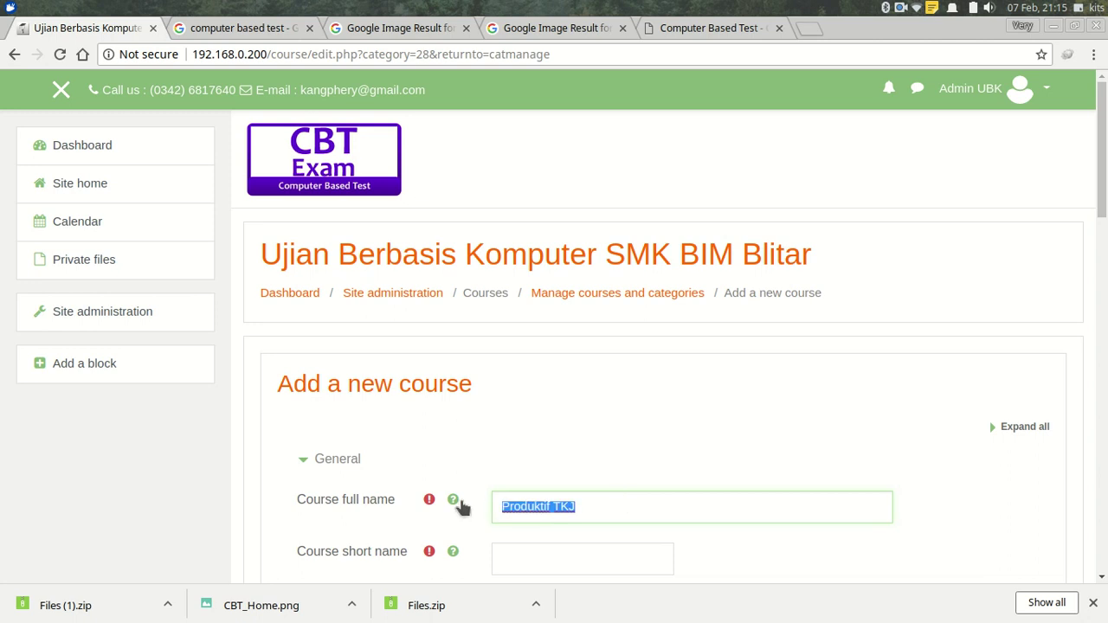
click(534, 556)
key(ctrl+v)
scroll(533, 555, down, 3)
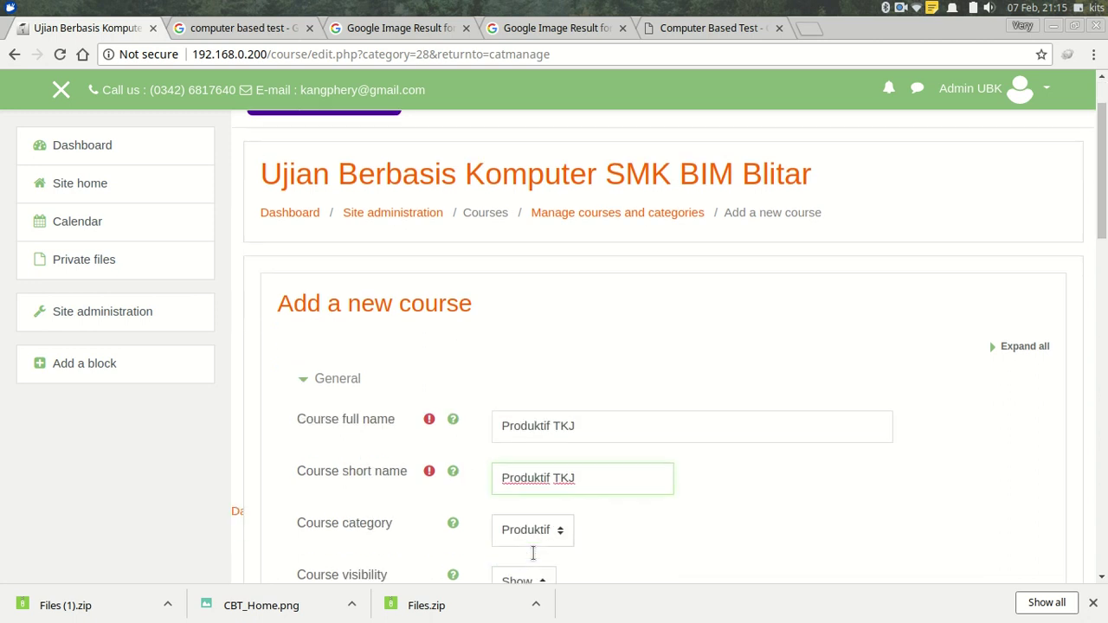
Set the course format to Topics format with 2 sections, and save and display the course
scroll(534, 547, down, 5)
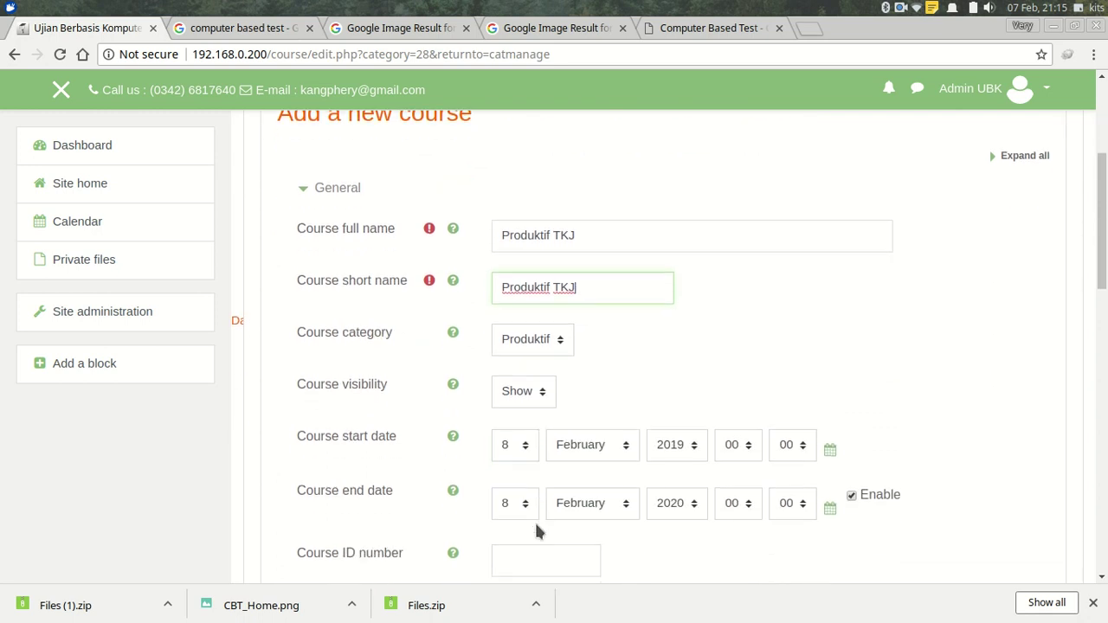
scroll(537, 519, down, 6)
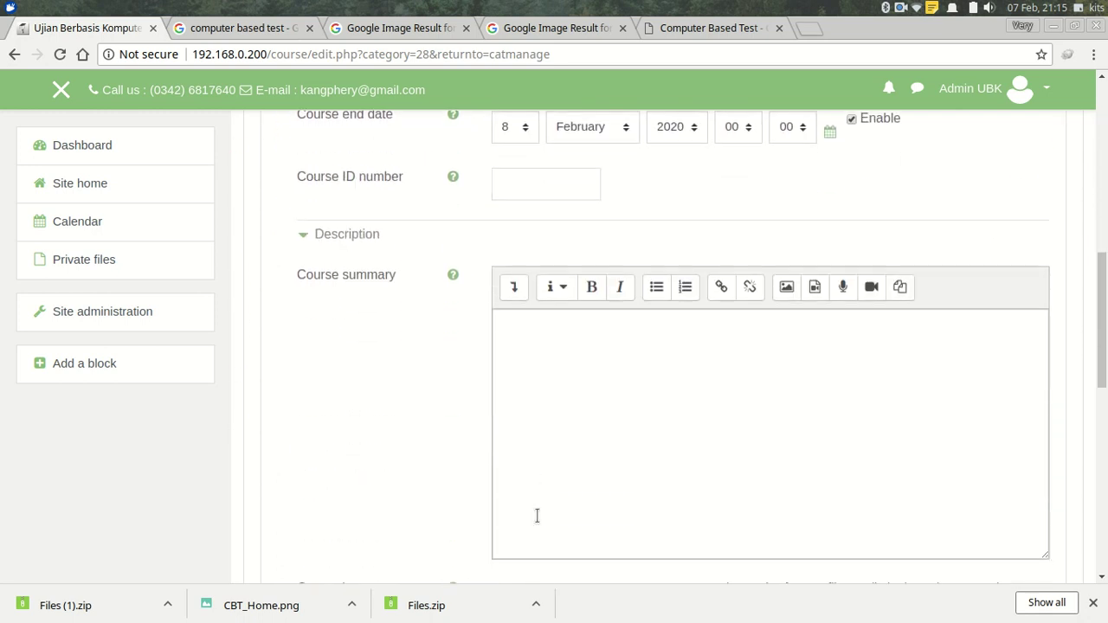
scroll(536, 519, down, 3)
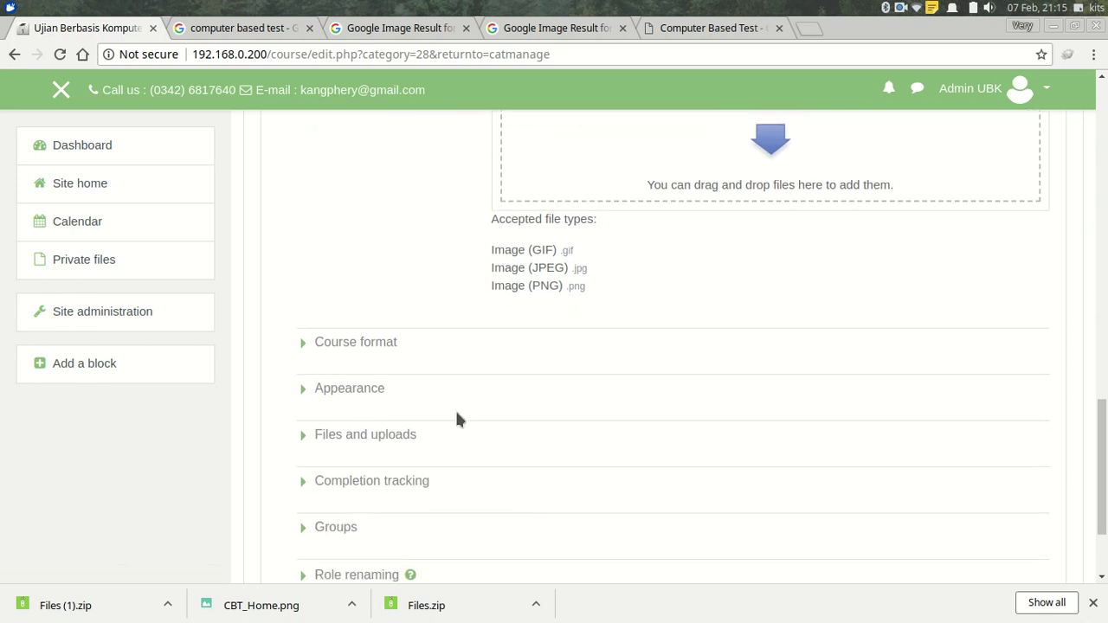
click(304, 346)
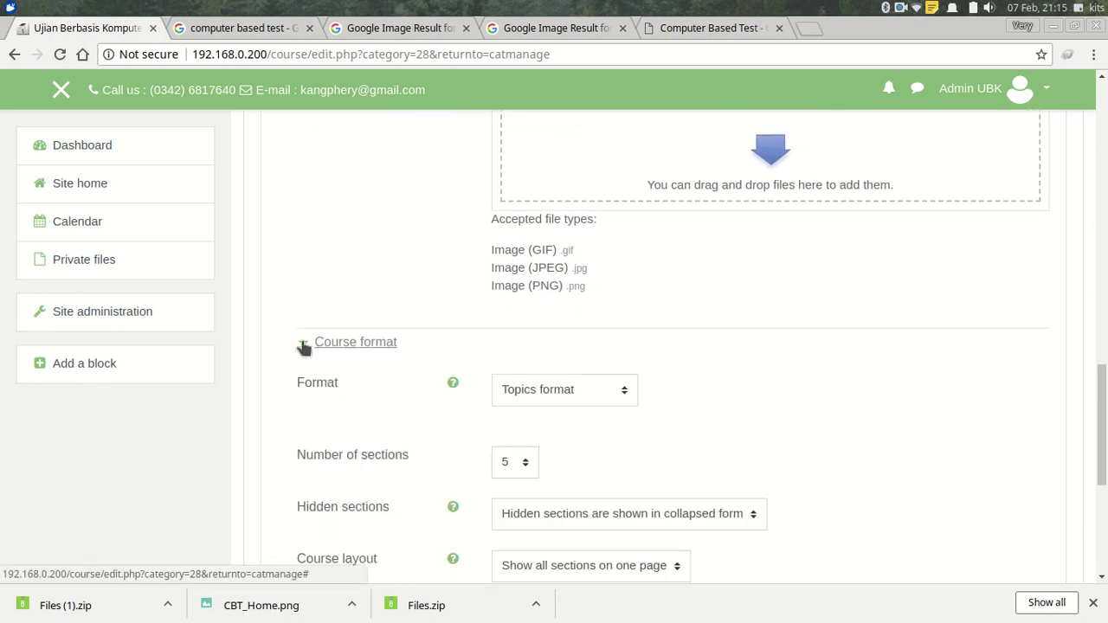
click(524, 399)
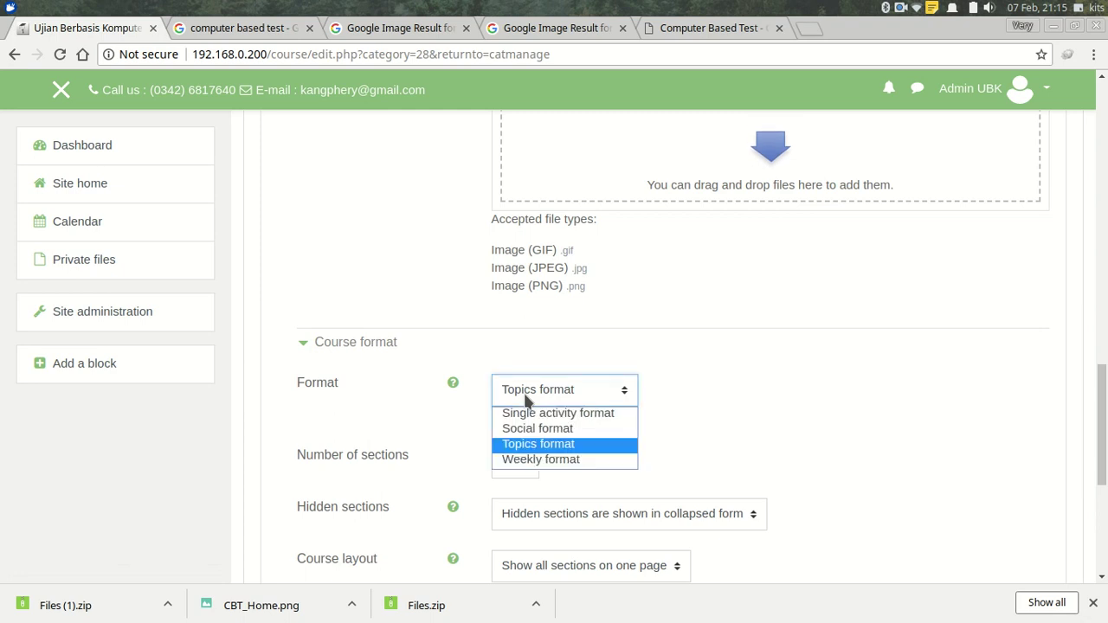
click(550, 446)
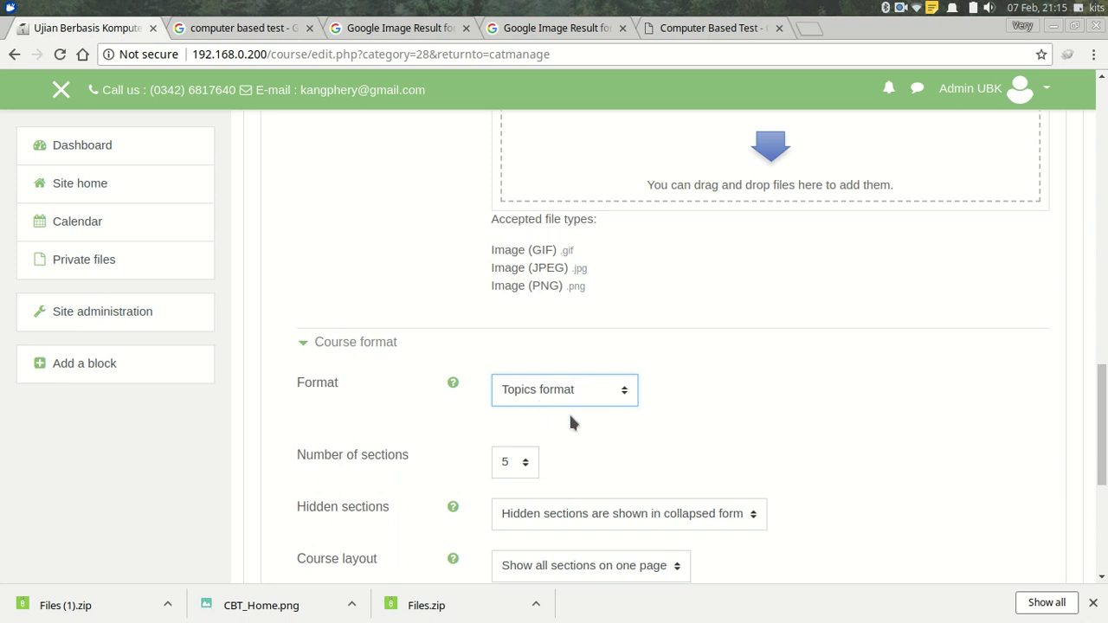
click(523, 468)
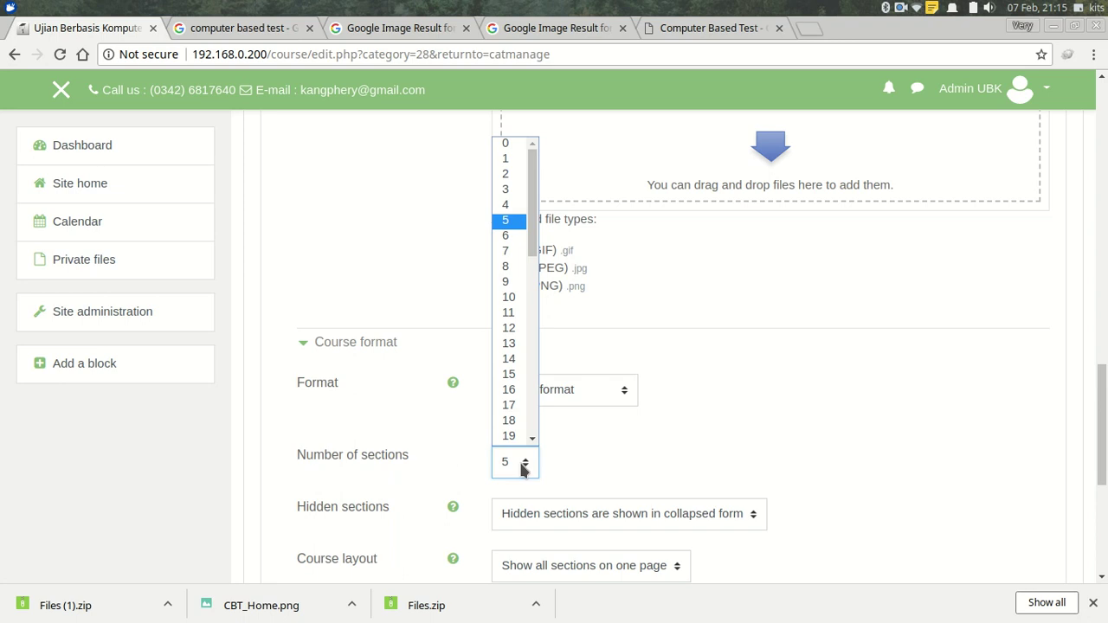
click(521, 176)
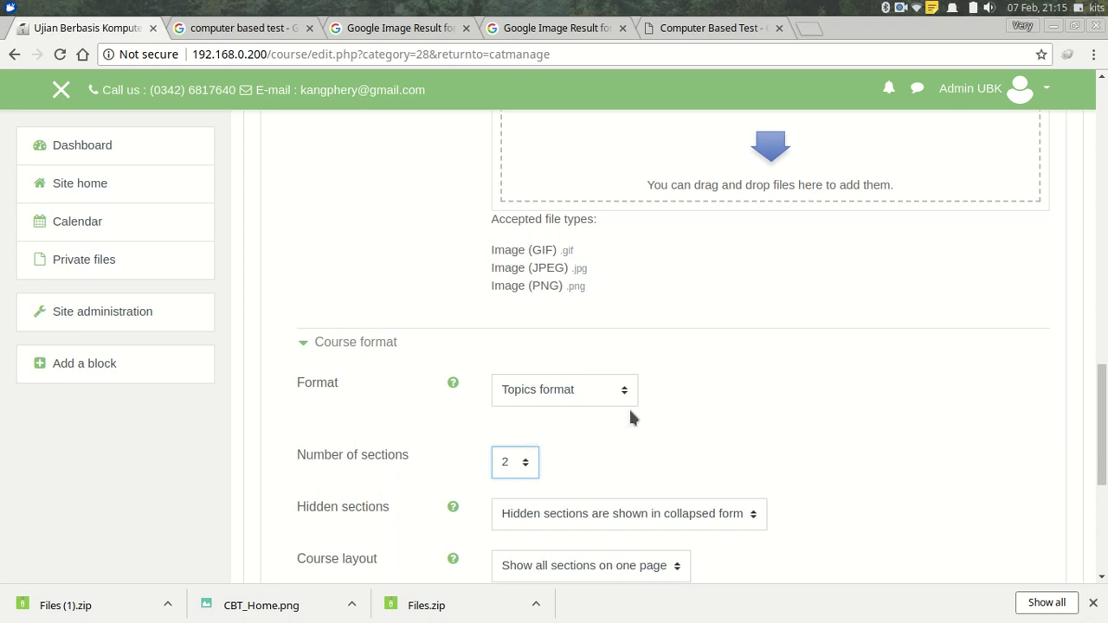
scroll(633, 422, down, 5)
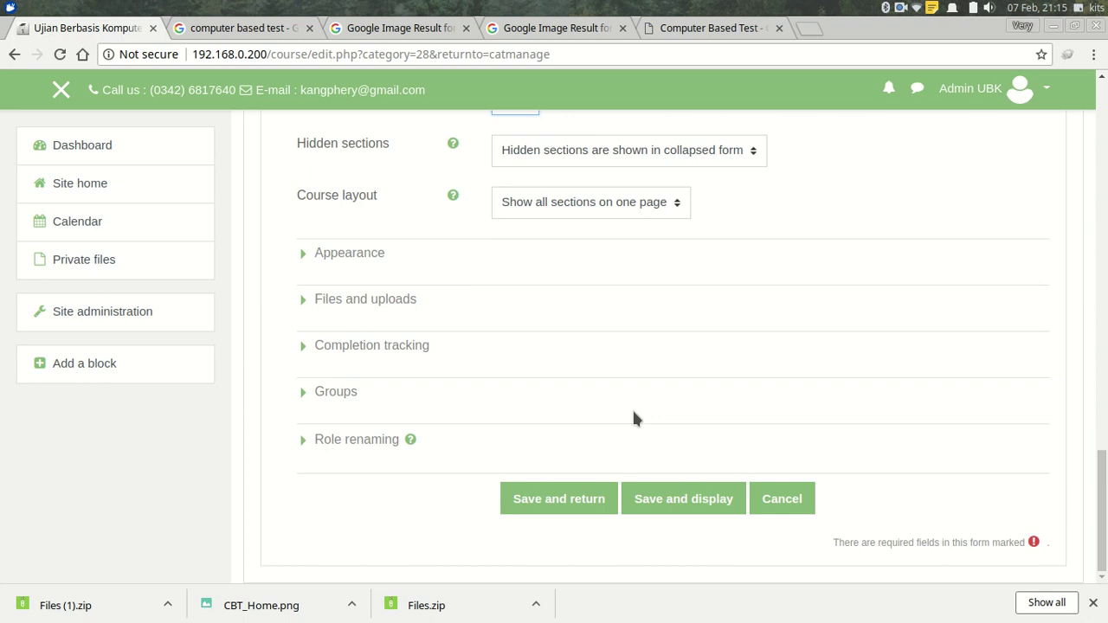
click(661, 502)
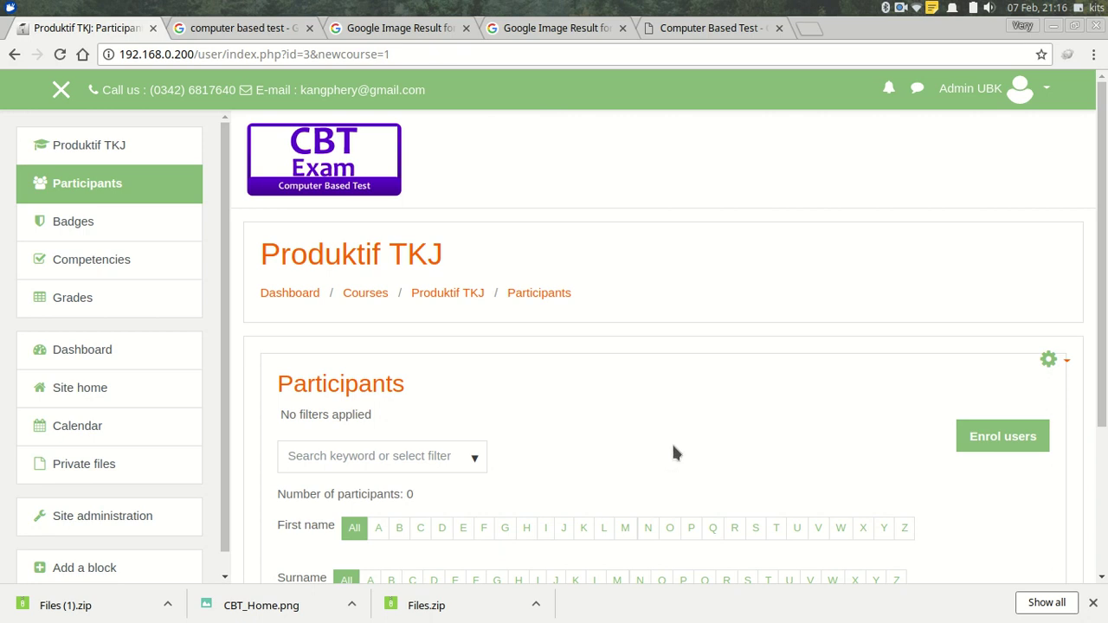
Open user enrolment for the Produktif TKJ course and choose the cohort XII TKJ 1
scroll(670, 431, down, 2)
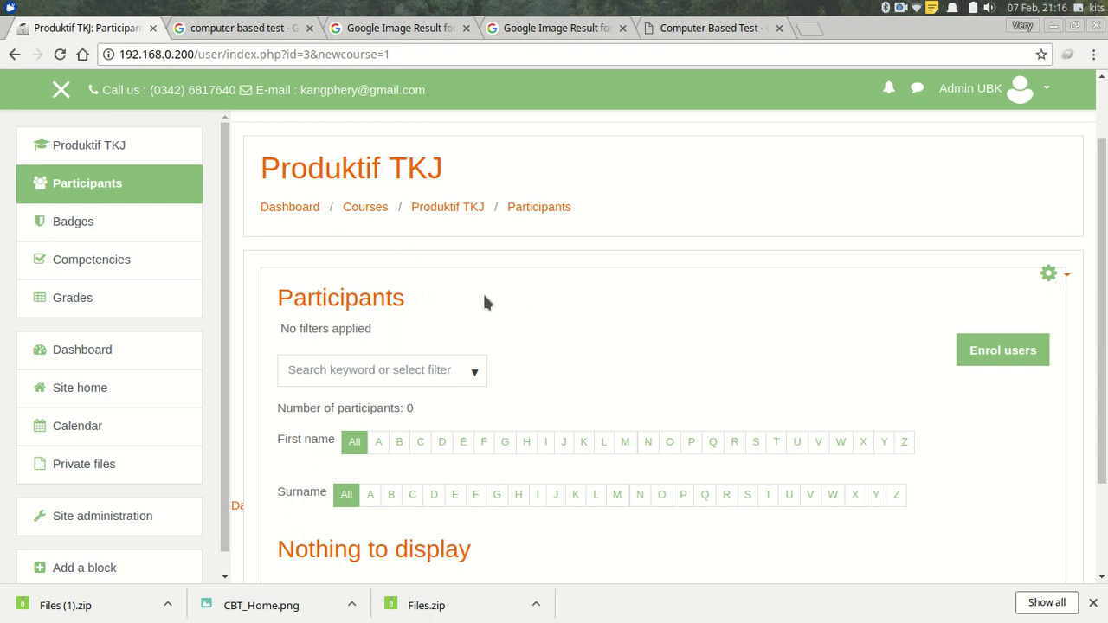
click(984, 354)
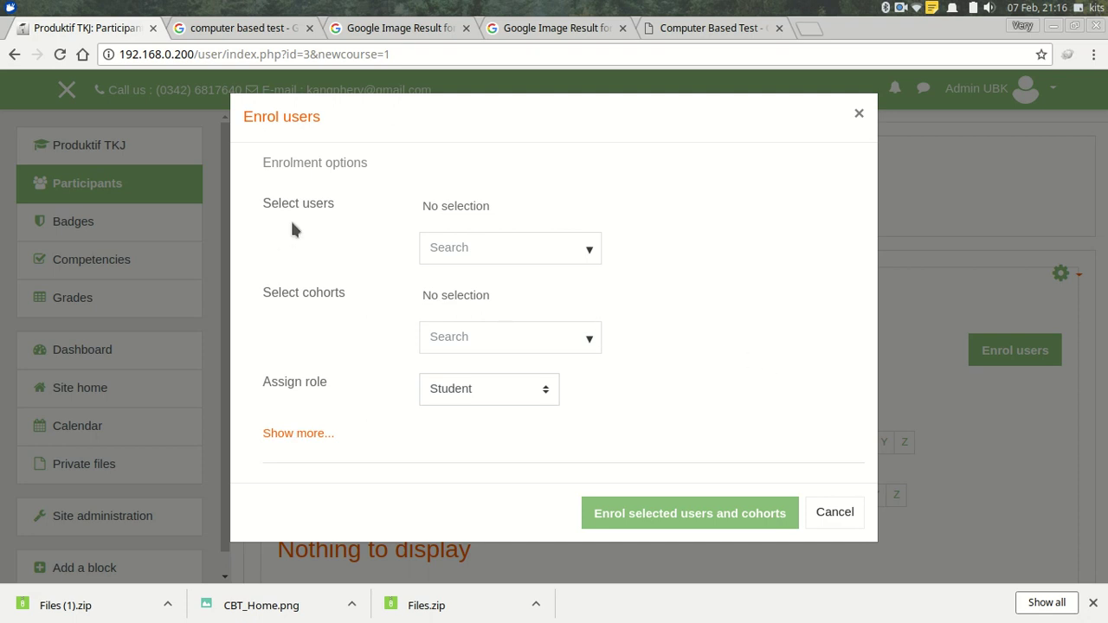
click(456, 250)
click(590, 251)
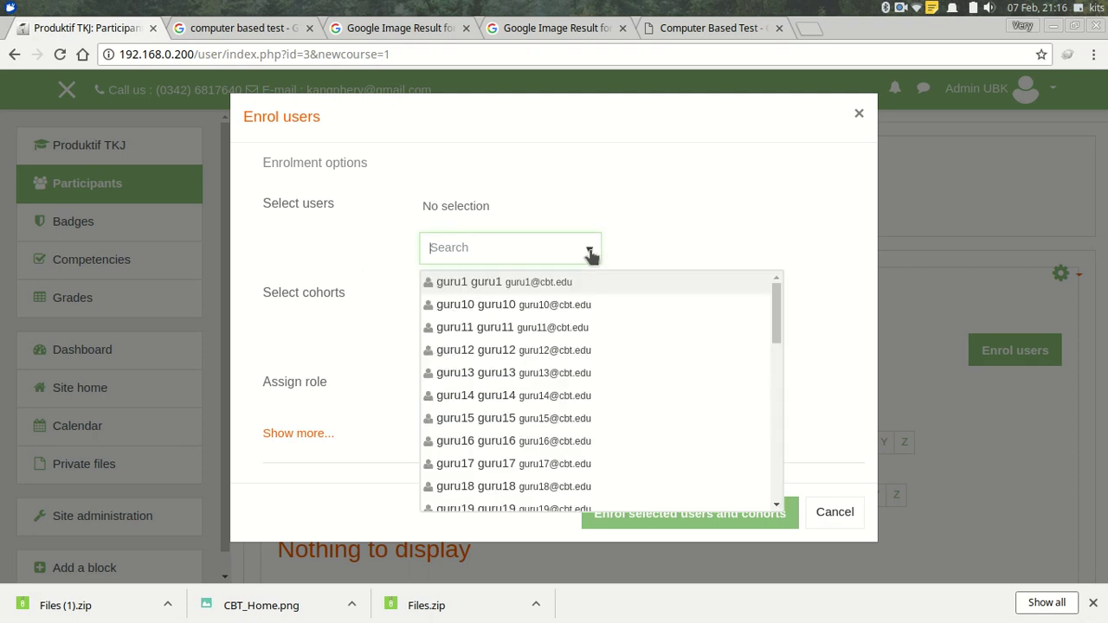
click(706, 224)
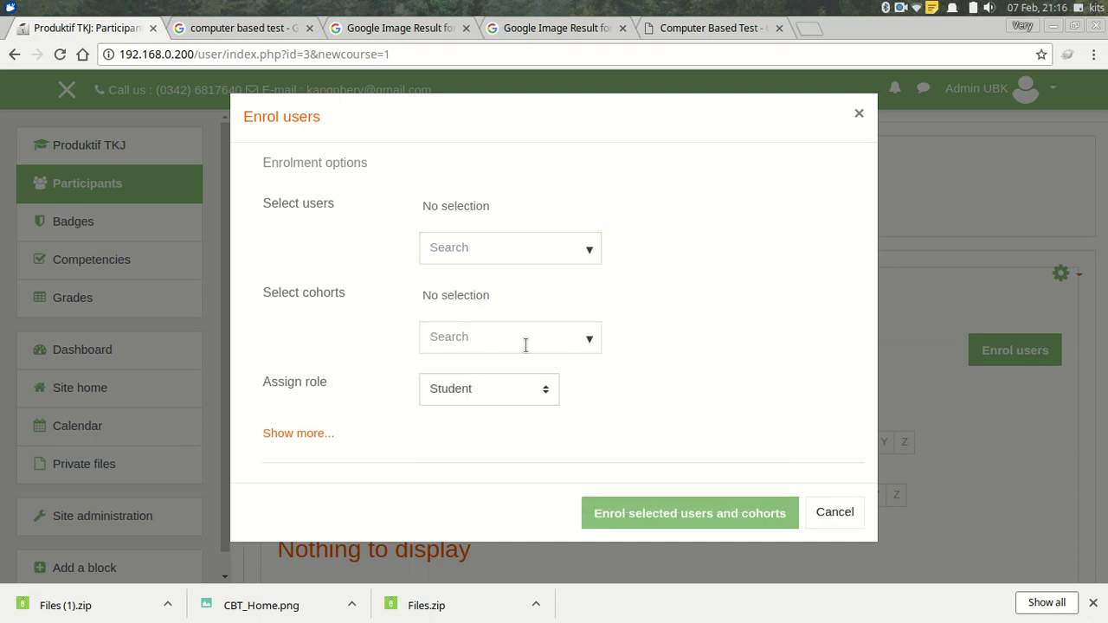
click(588, 345)
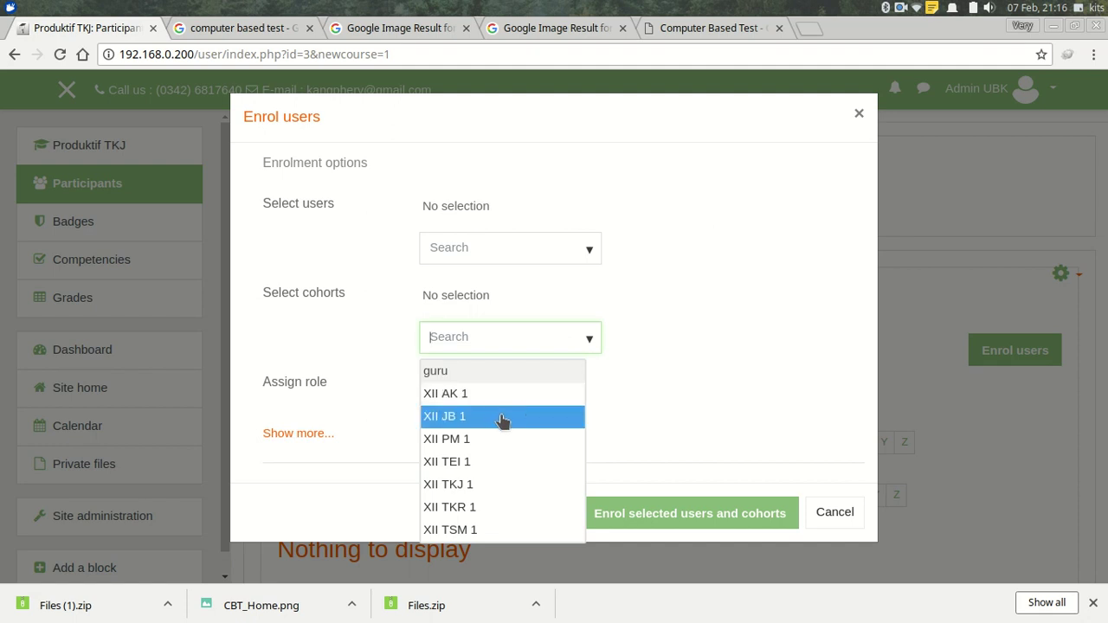
click(469, 490)
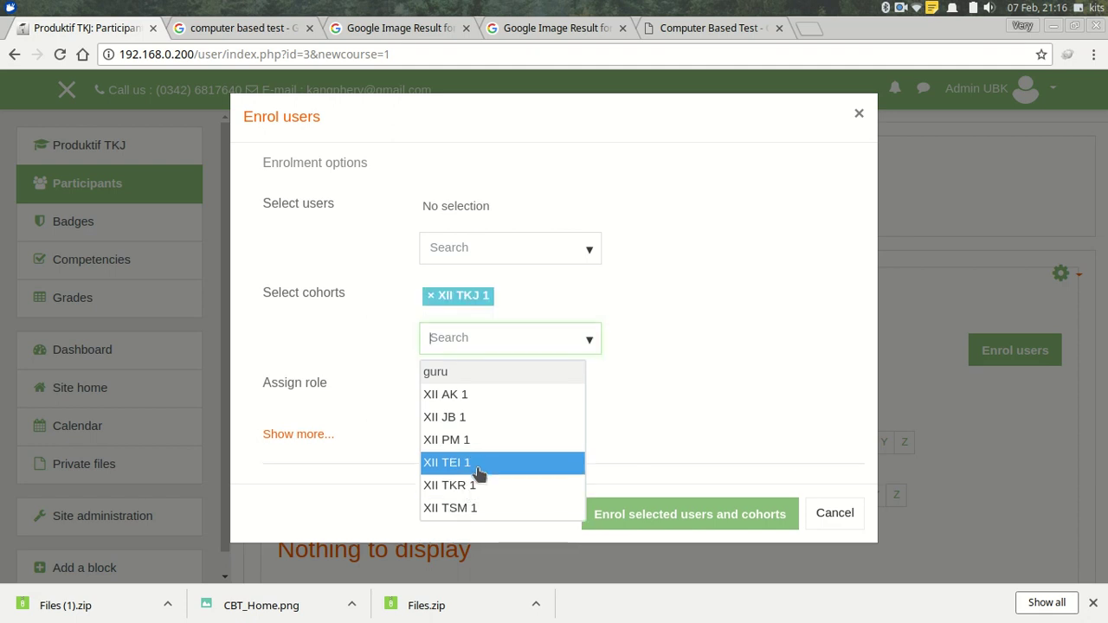
click(686, 370)
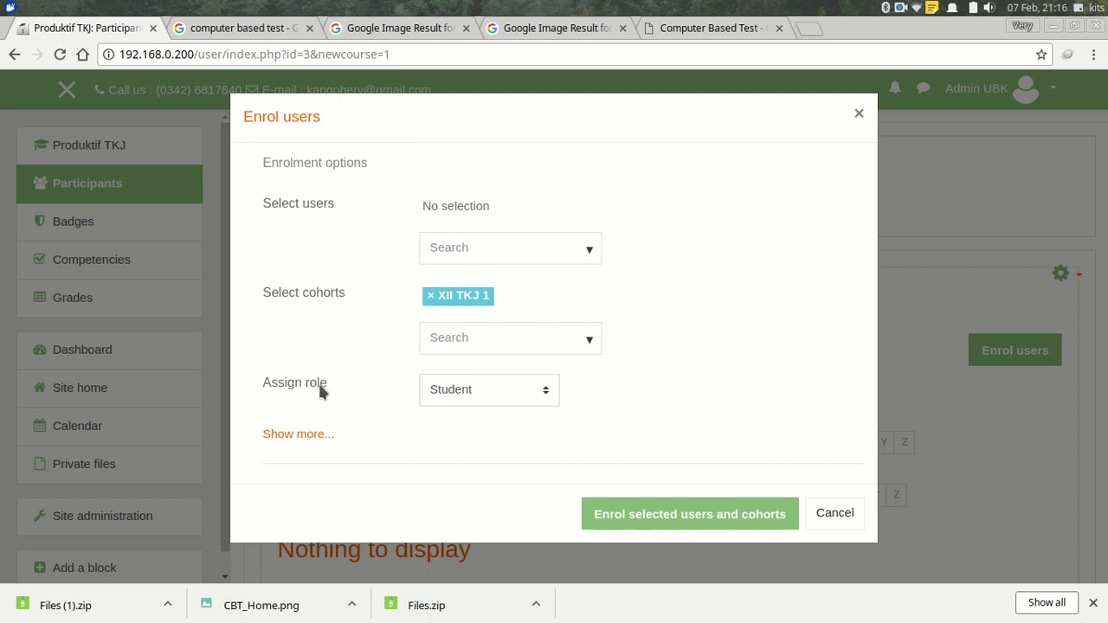
Assign the Student role to the selected cohort and enrol it in the course
click(473, 391)
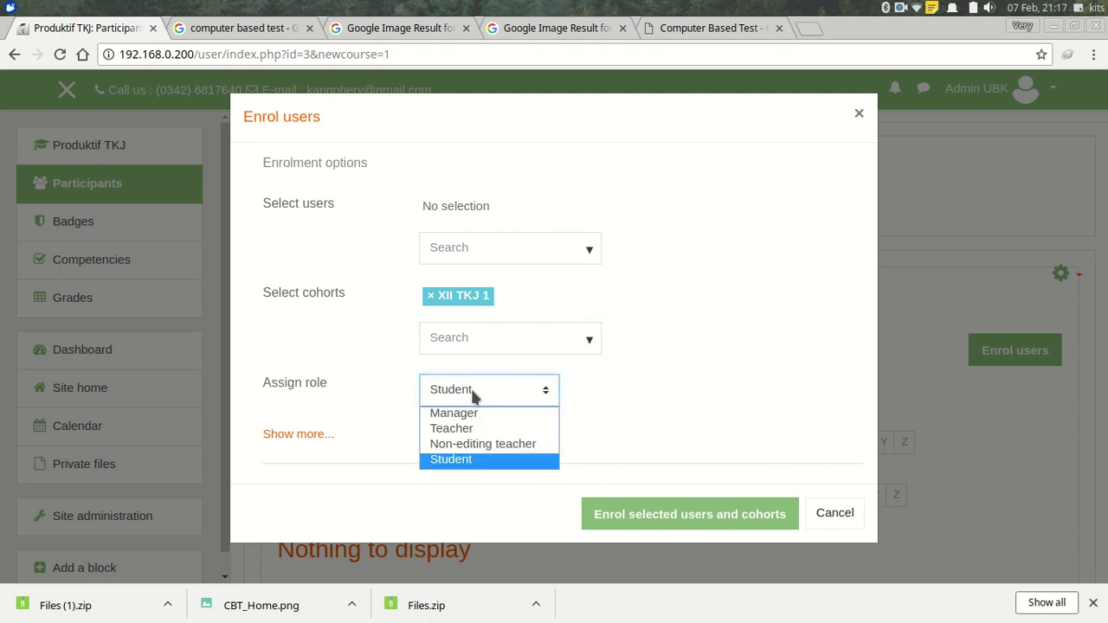
click(470, 461)
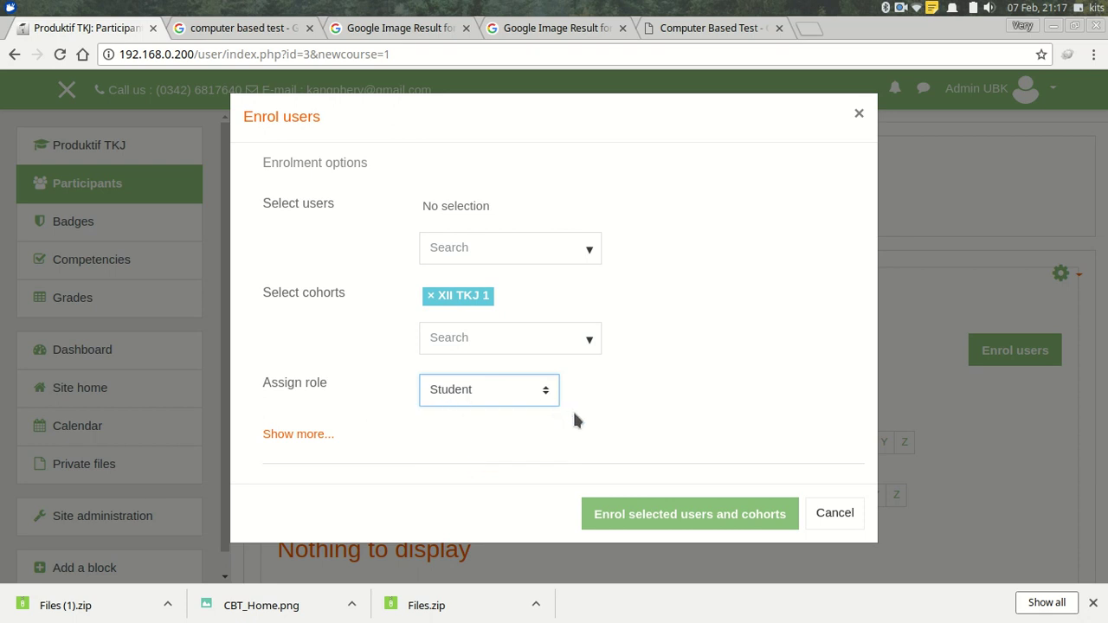
click(652, 515)
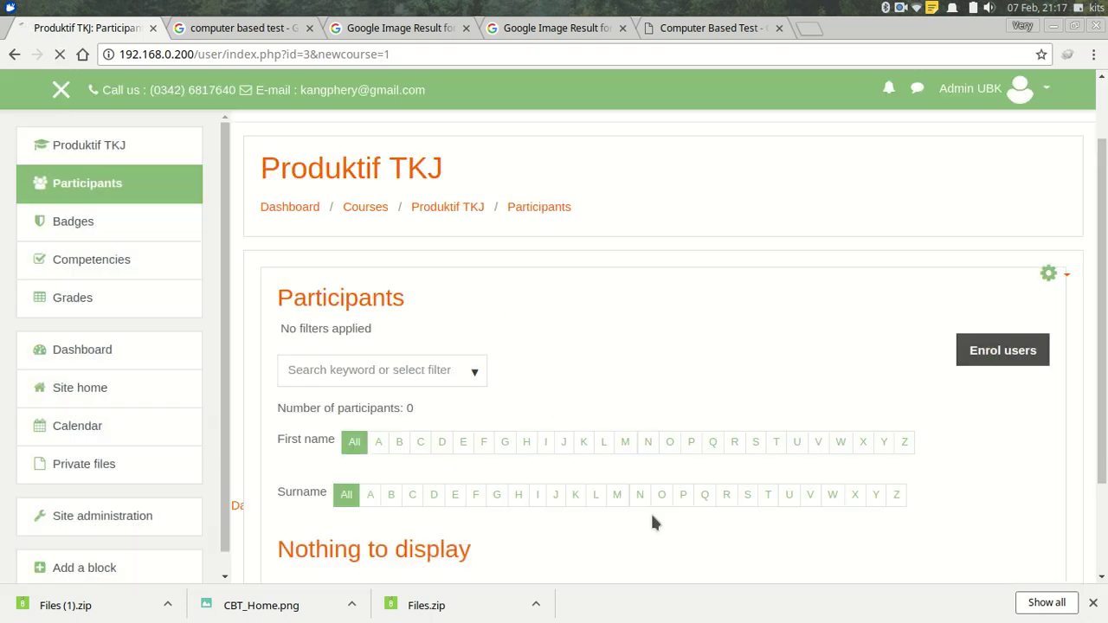
Open user enrolment for the Produktif TKJ course again and choose the cohort guru
scroll(642, 507, down, 3)
scroll(642, 505, down, 2)
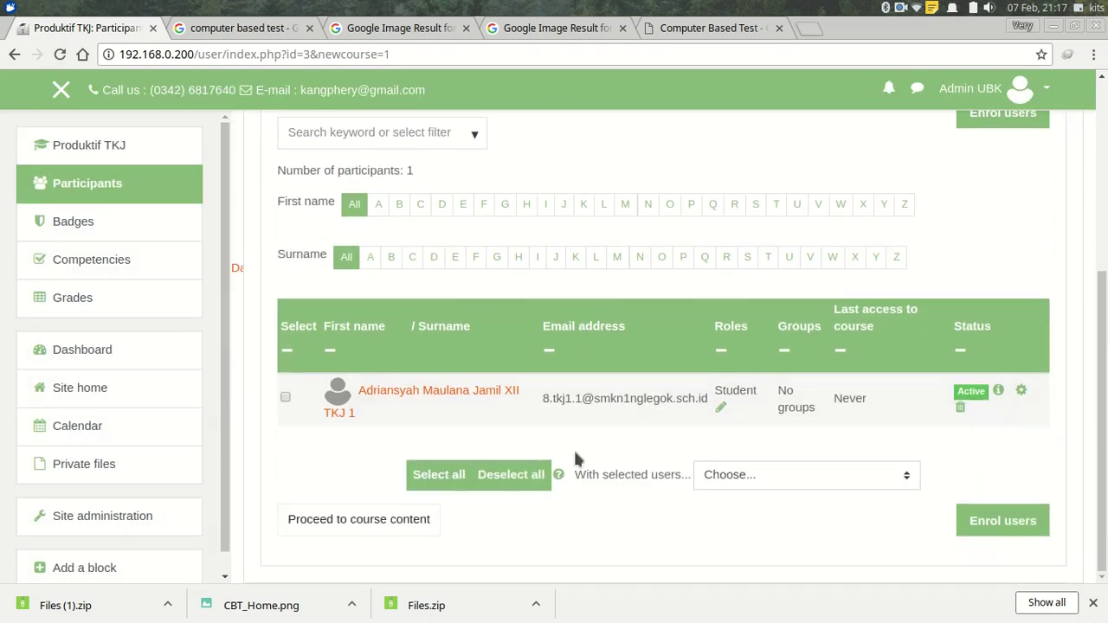
scroll(1004, 312, up, 3)
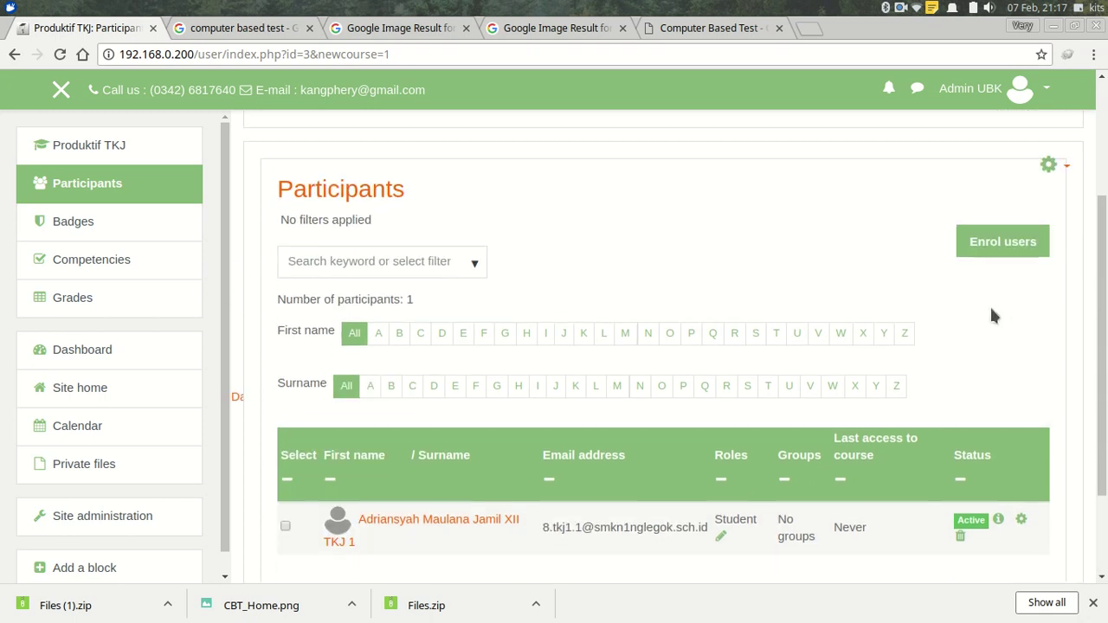
click(1002, 243)
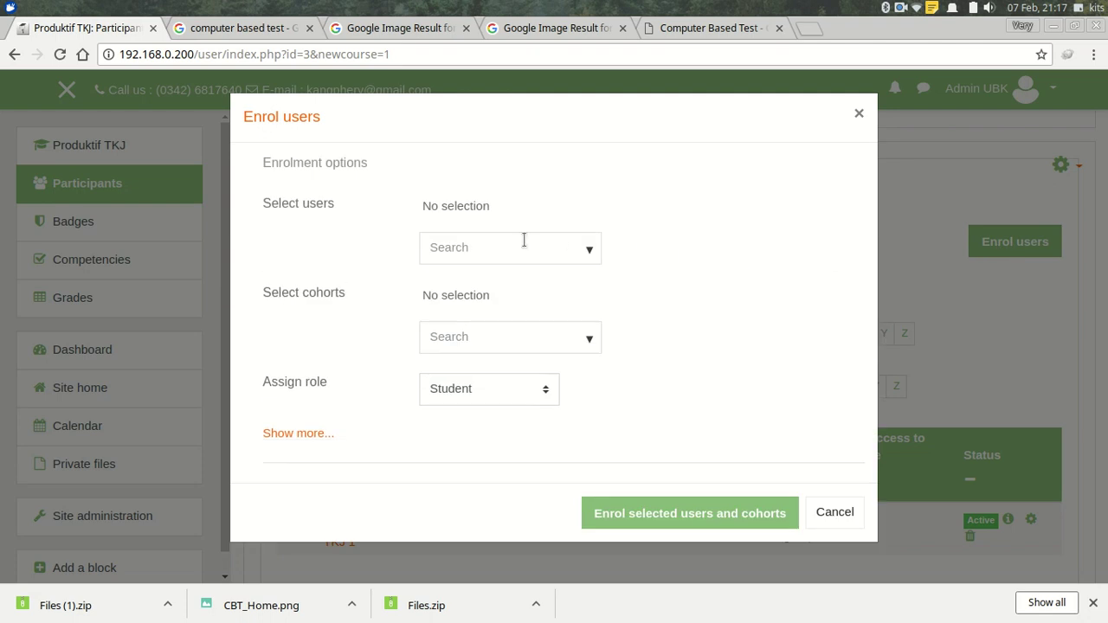
click(589, 342)
click(470, 374)
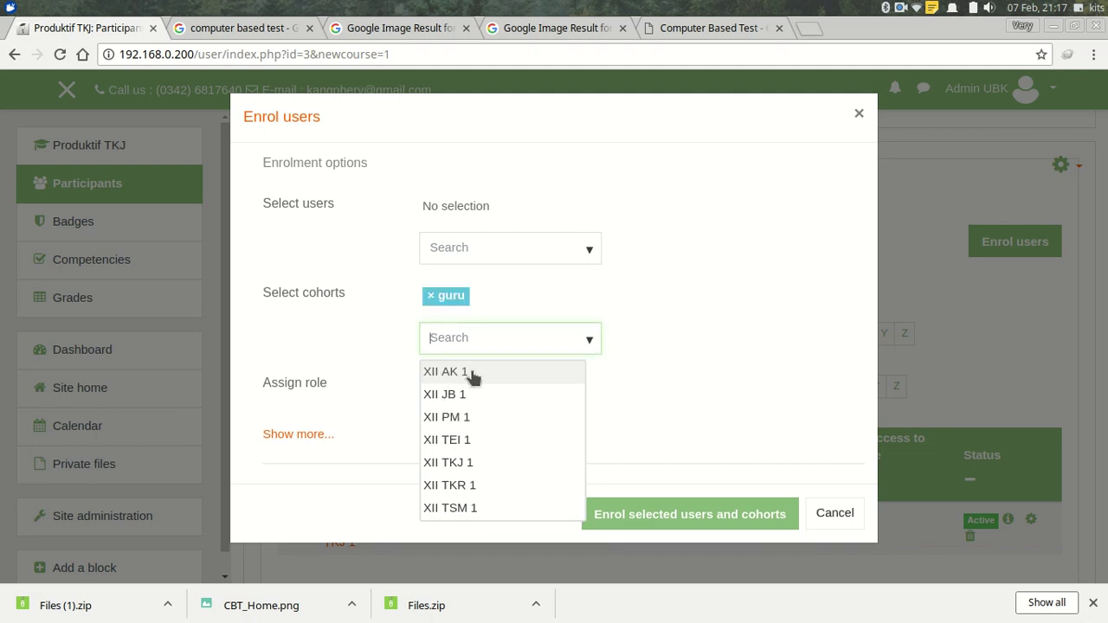
click(700, 401)
Assign the Manager role to the guru cohort and enrol it in the course
click(539, 389)
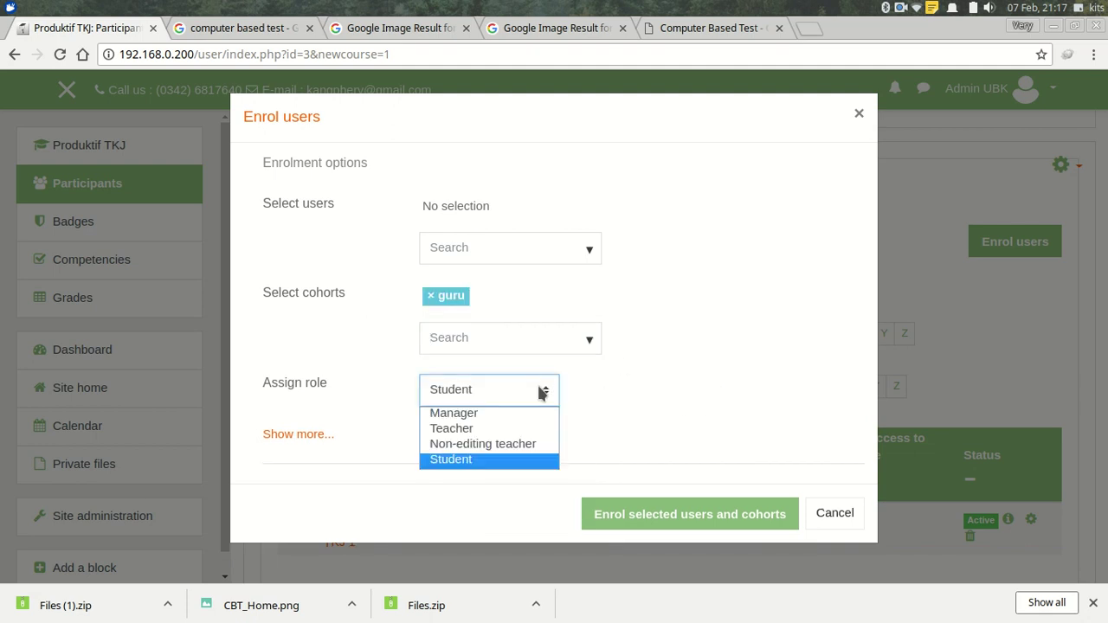
click(501, 416)
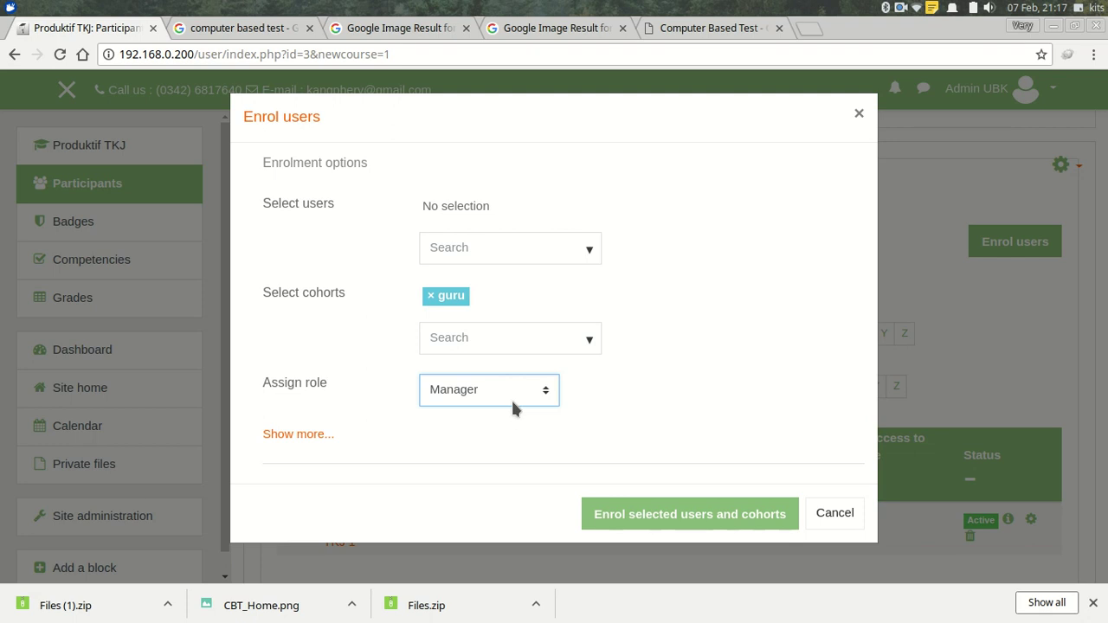
click(683, 516)
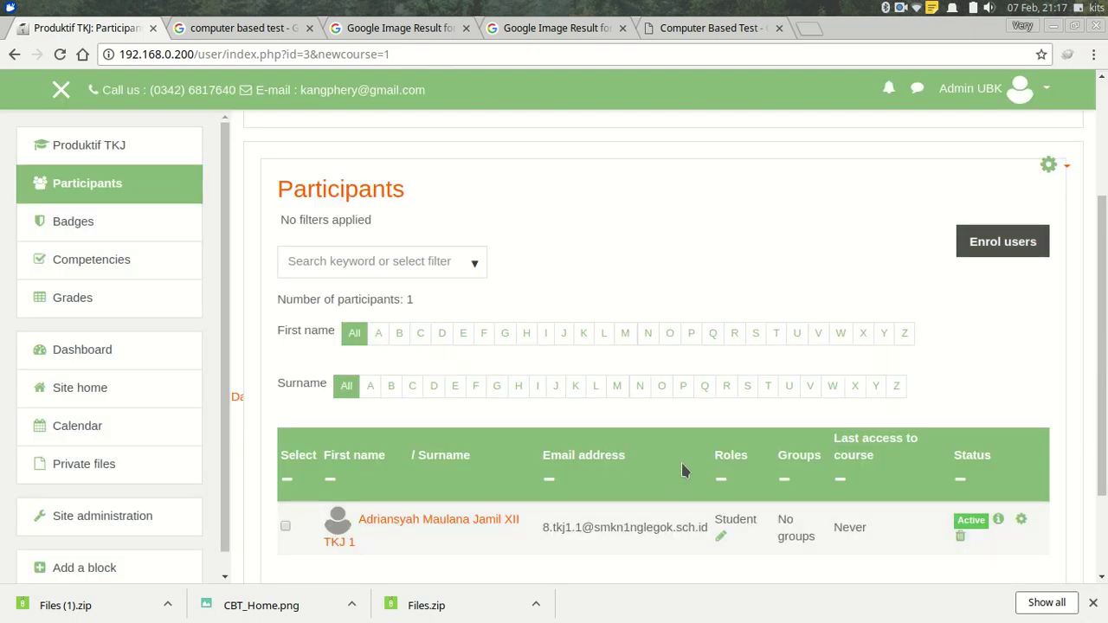
Review the course's participants list, checking the enrolled accounts and their assigned roles
scroll(749, 424, down, 10)
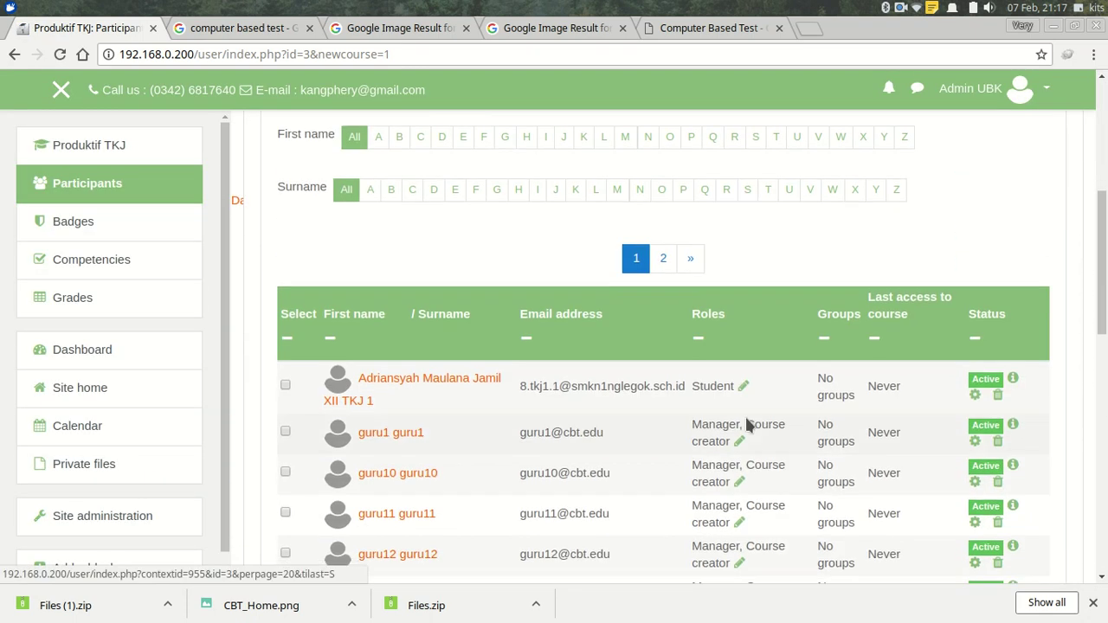
scroll(746, 415, up, 10)
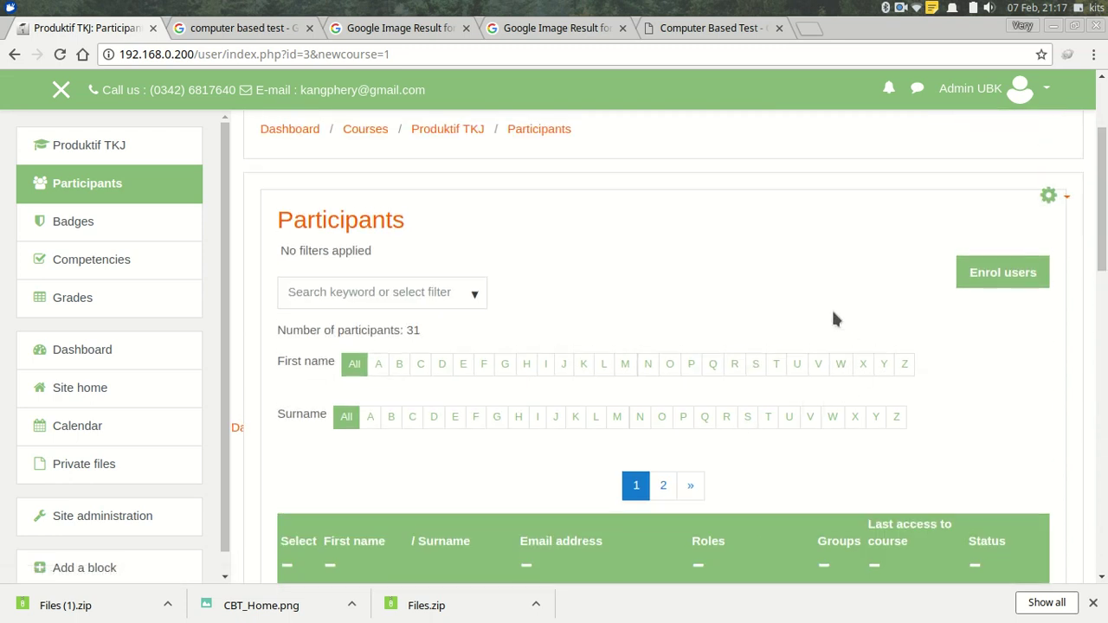
scroll(721, 261, down, 8)
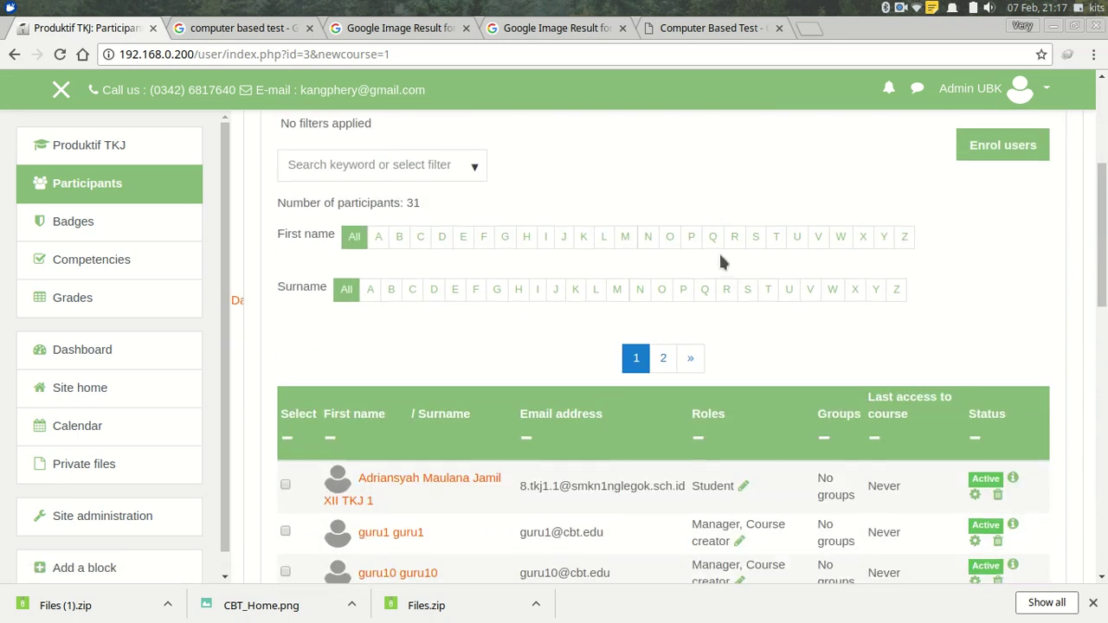
scroll(719, 259, down, 5)
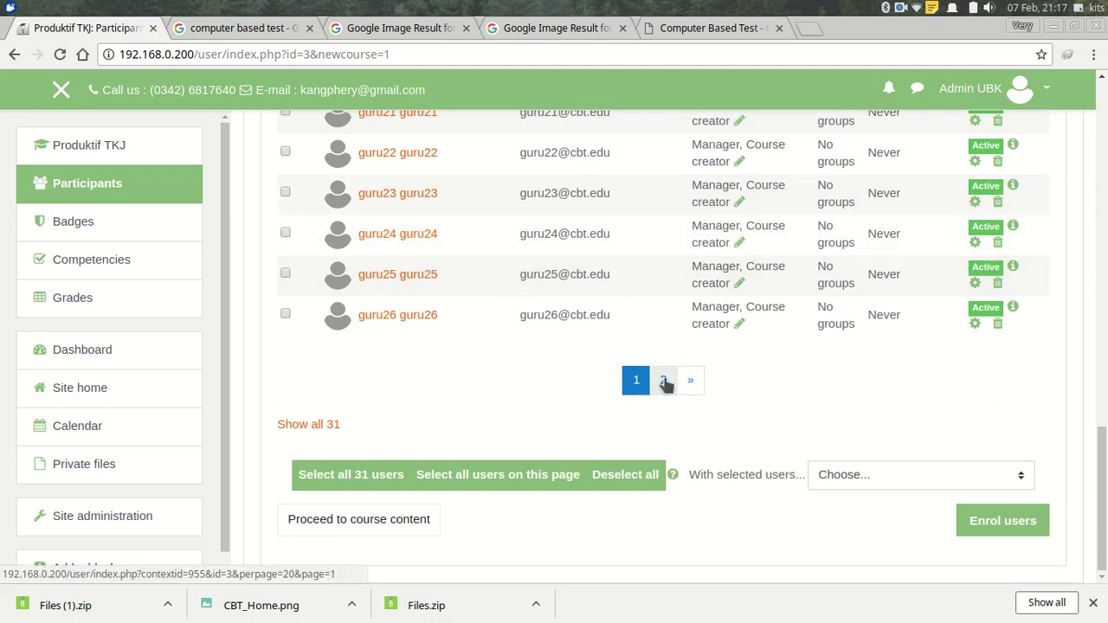
scroll(630, 348, up, 10)
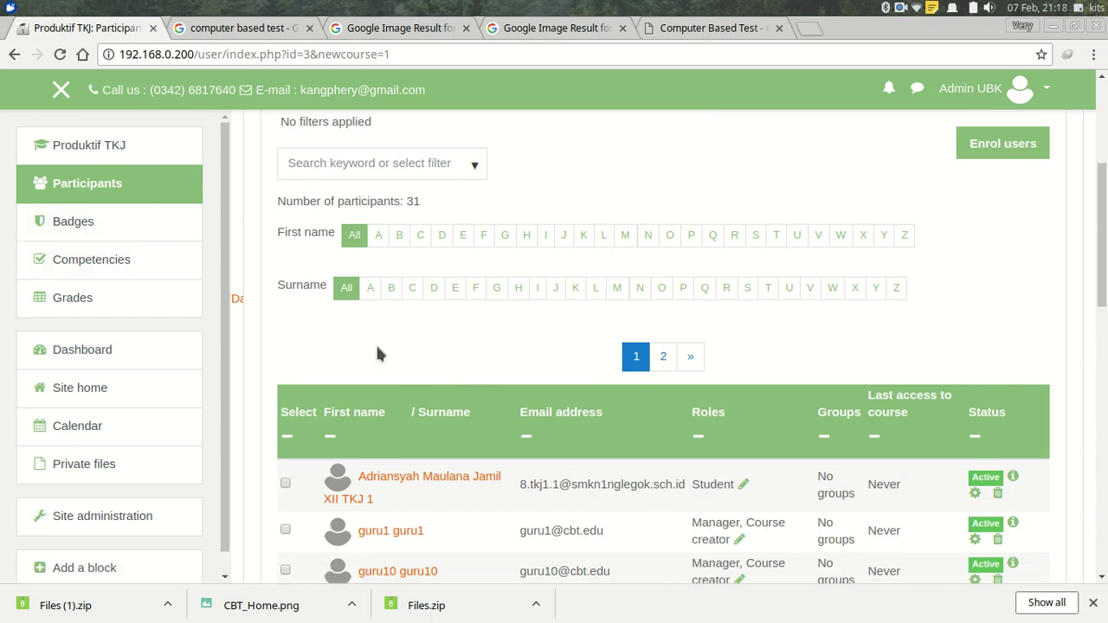
View the competencies page of the Produktif TKJ course
click(104, 259)
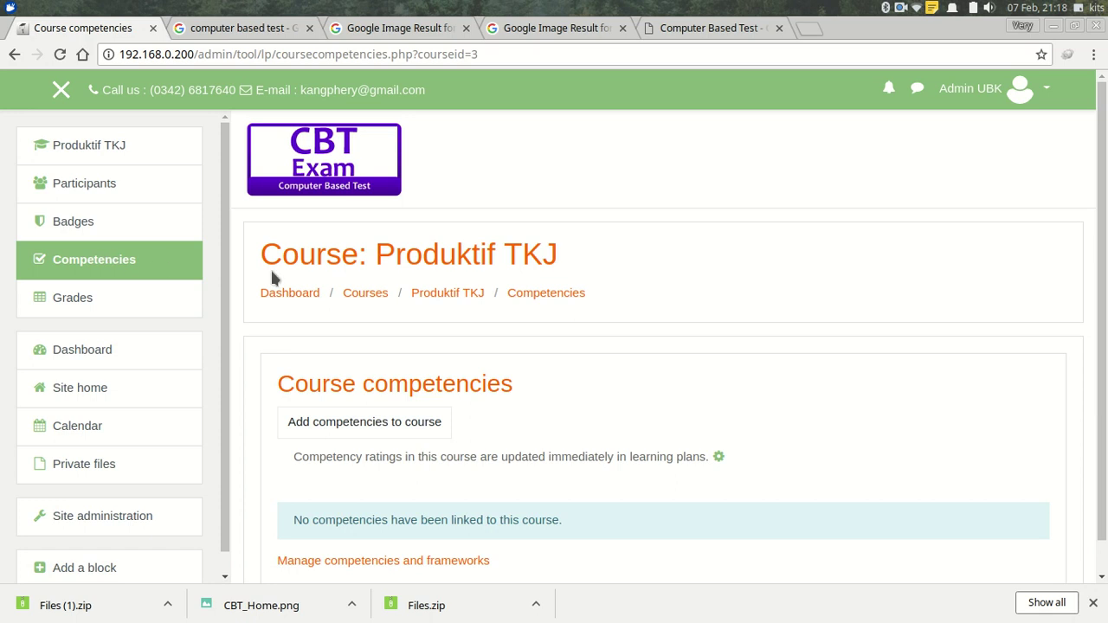
scroll(710, 279, down, 1)
scroll(578, 291, up, 1)
scroll(141, 289, down, 1)
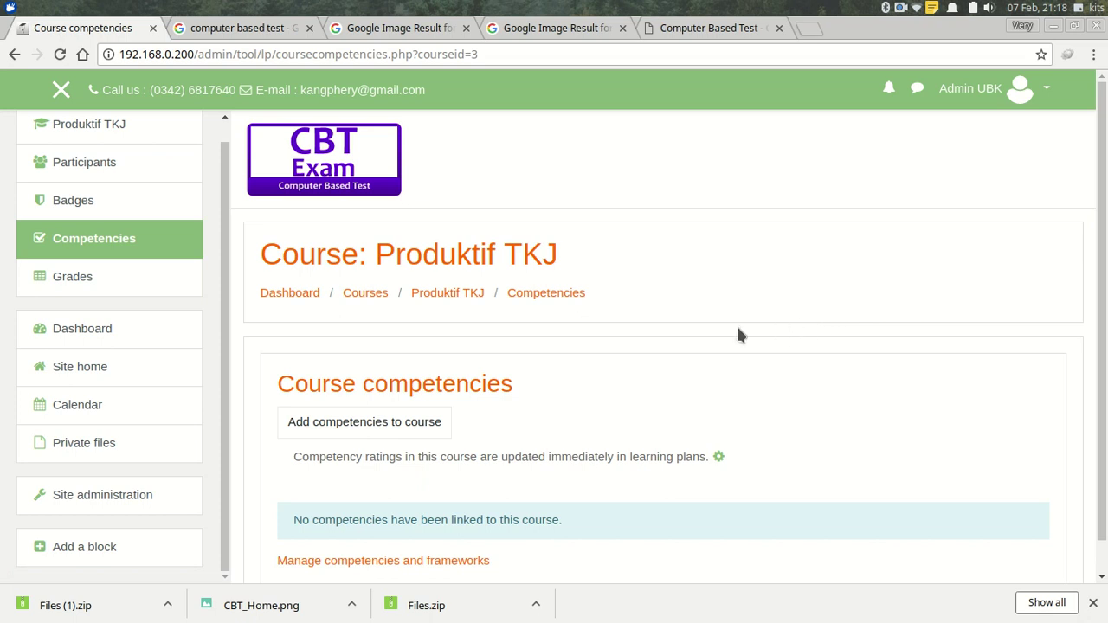
Return to the Produktif TKJ course page and look over its topic sections
click(92, 160)
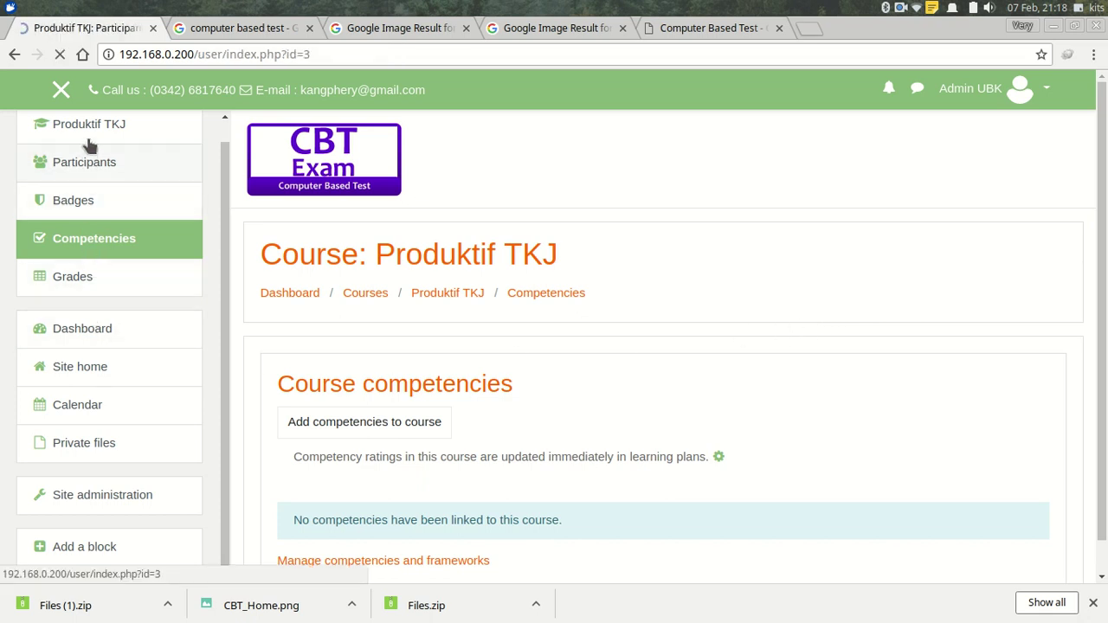
click(87, 147)
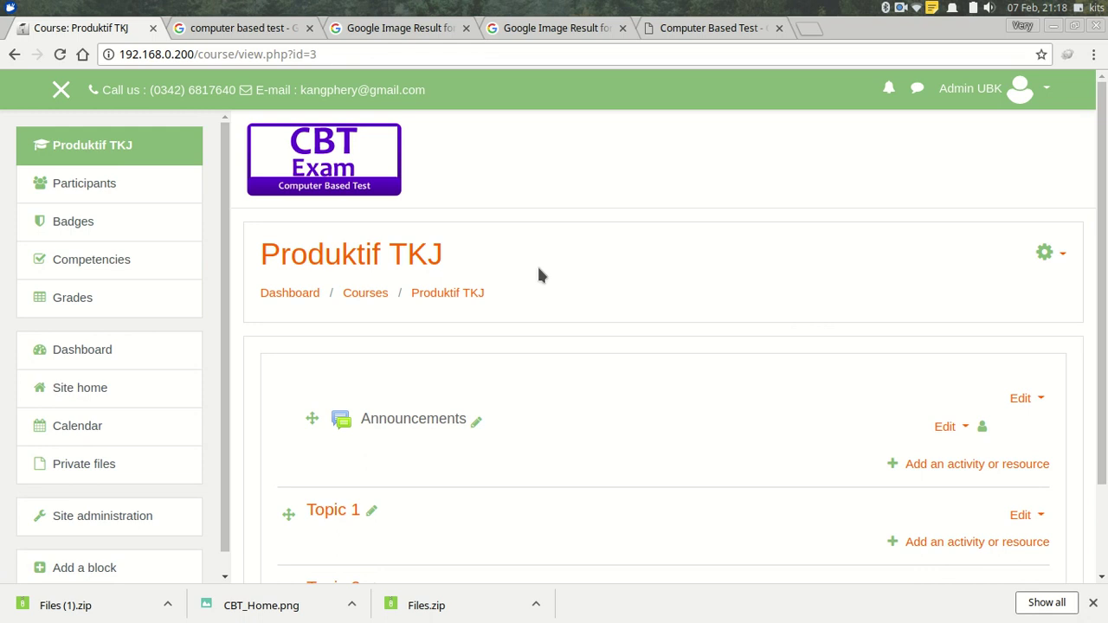
scroll(540, 276, down, 2)
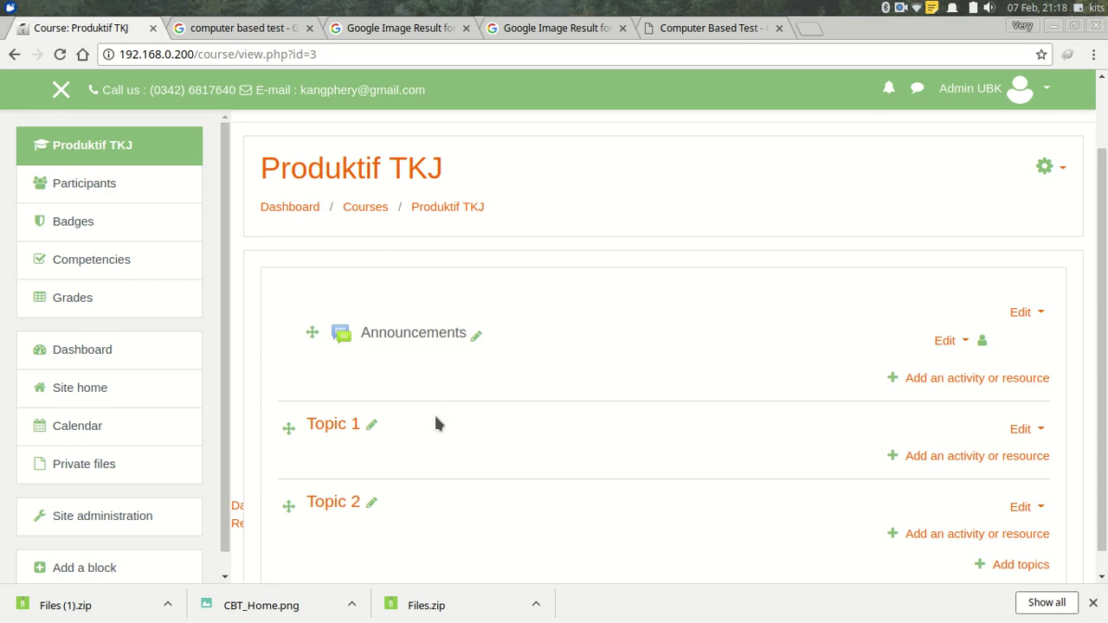
click(900, 8)
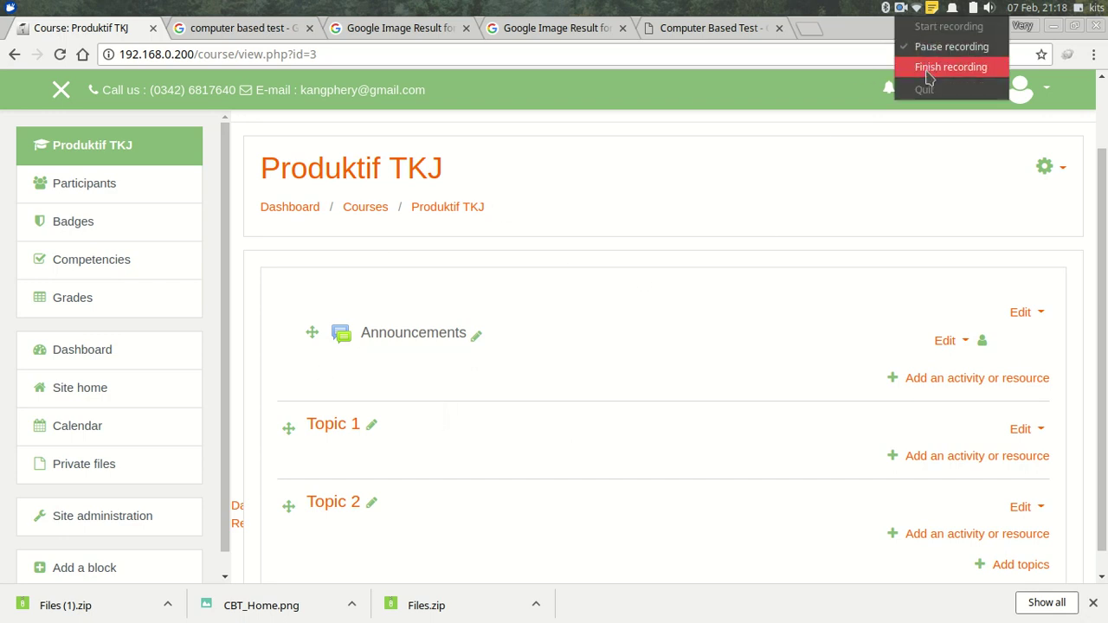